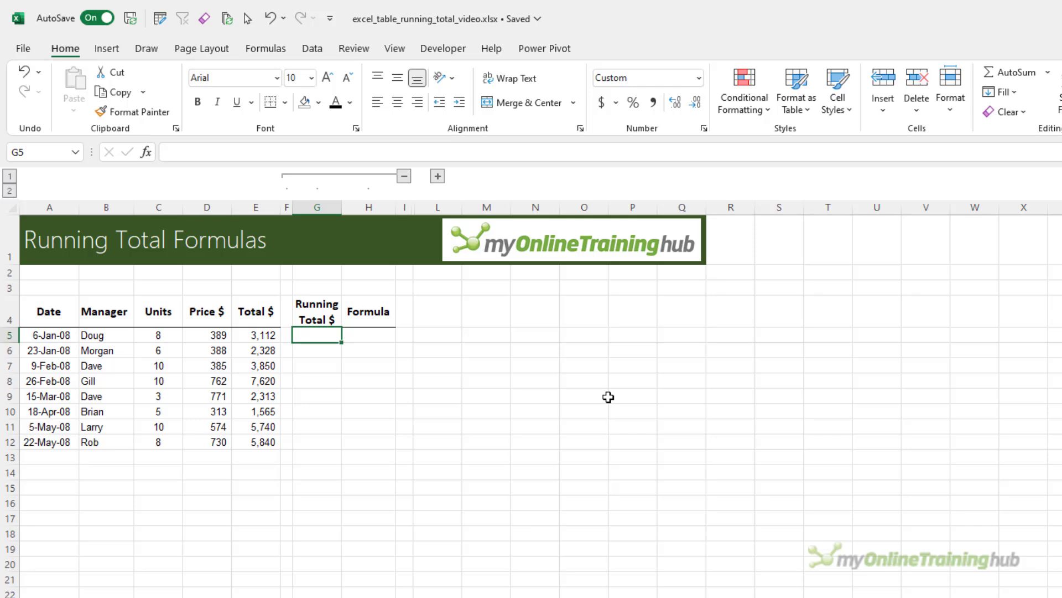
Step: Enter =E5 in G5 as the first running total
type("=")
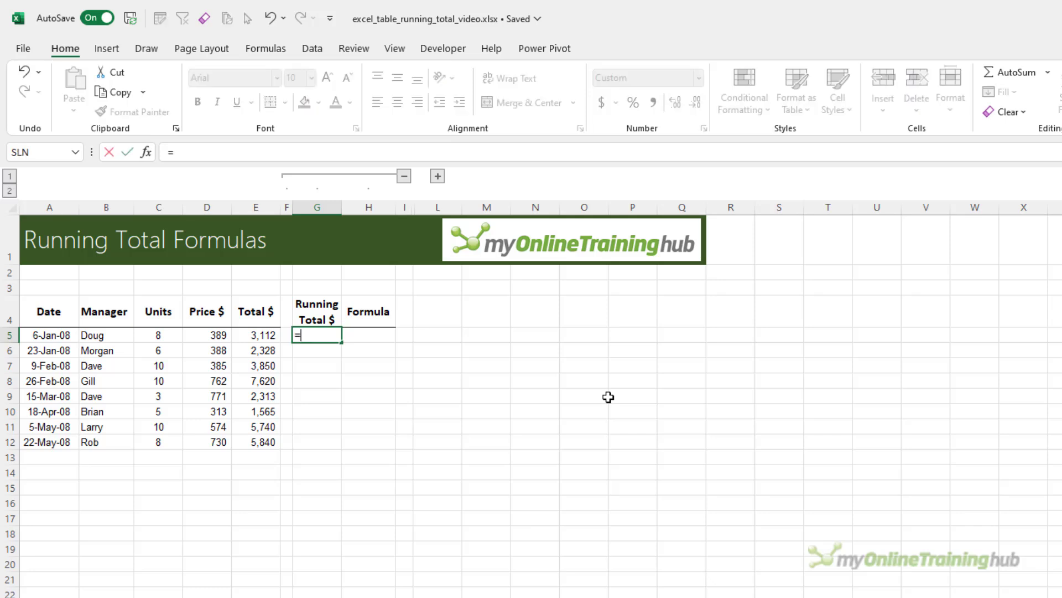
key("Left")
key("Left")
key("Return")
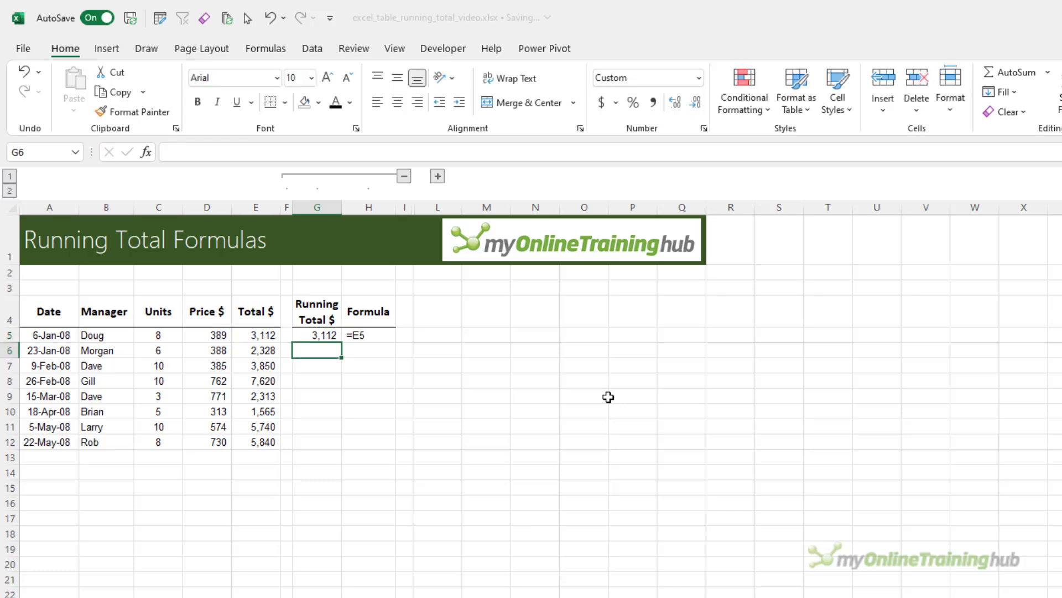
Step: Enter =G5+E6 in G6 and fill it down to G12, reaching 32,368
type("=")
key("Up")
type("+")
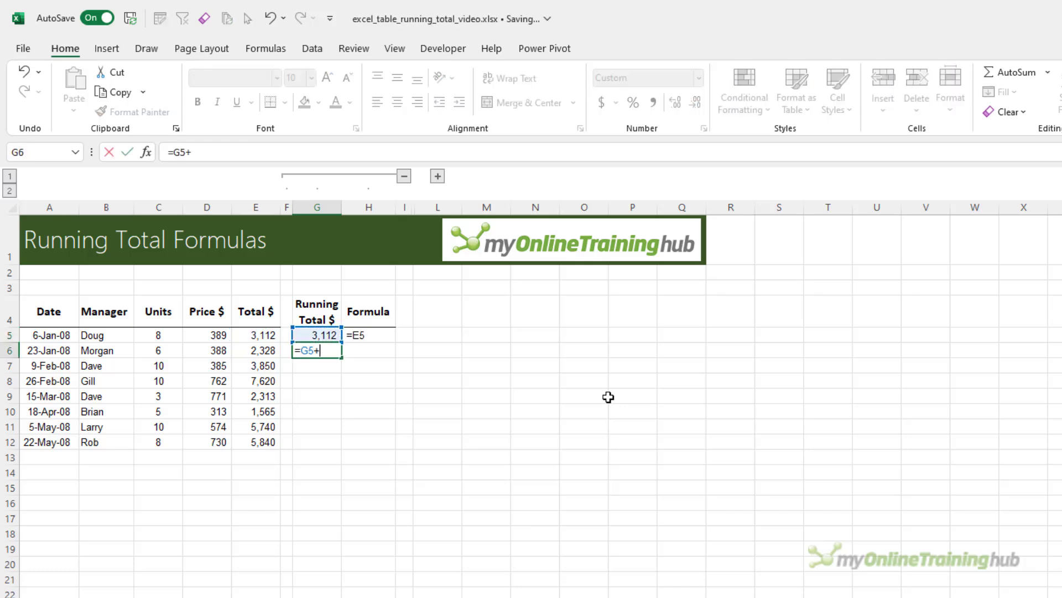
key("Left")
key("Left")
key("Return")
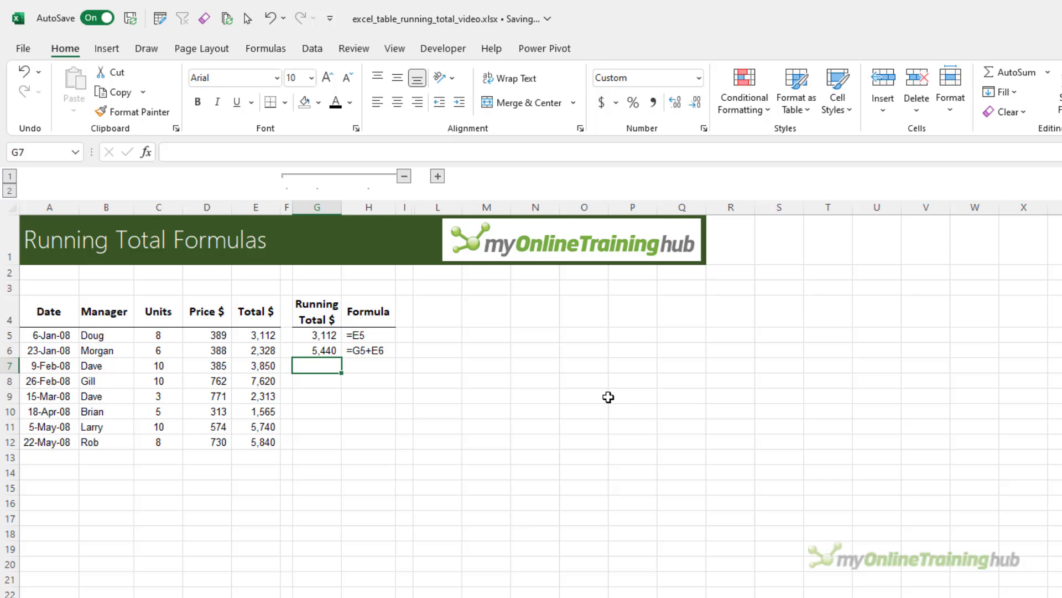
left_click(340, 353)
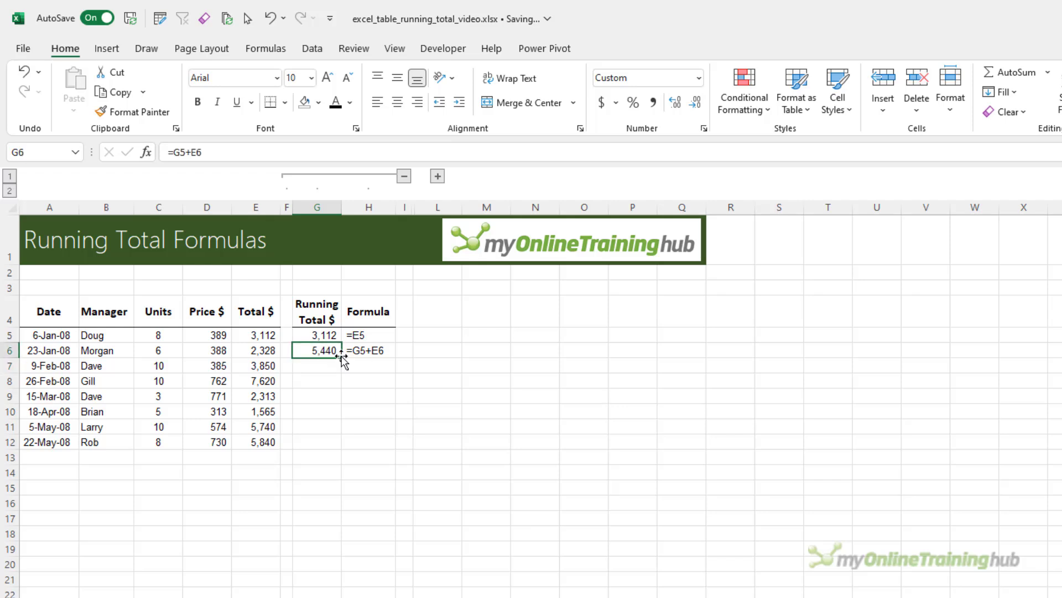
double_click(341, 355)
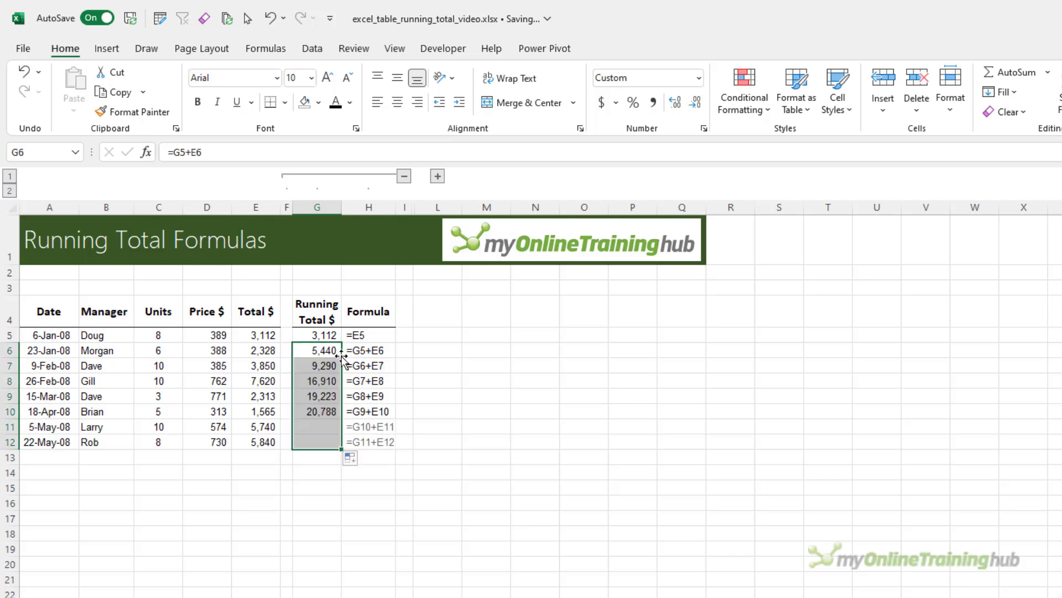
Step: Delete Gill's row 8 to test the running totals, then undo the deletion
left_click(558, 353)
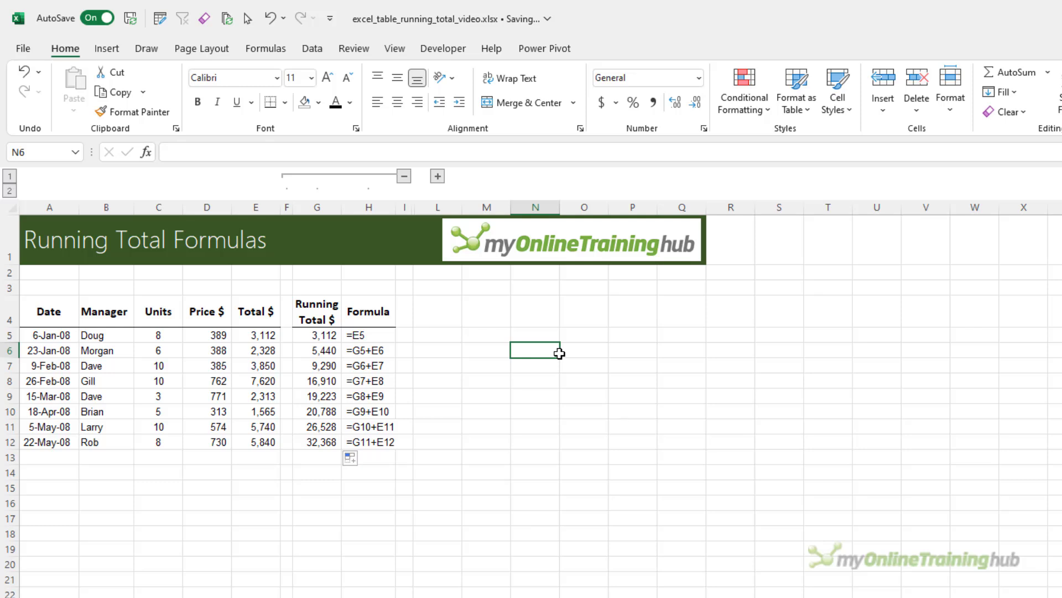
left_click(7, 381)
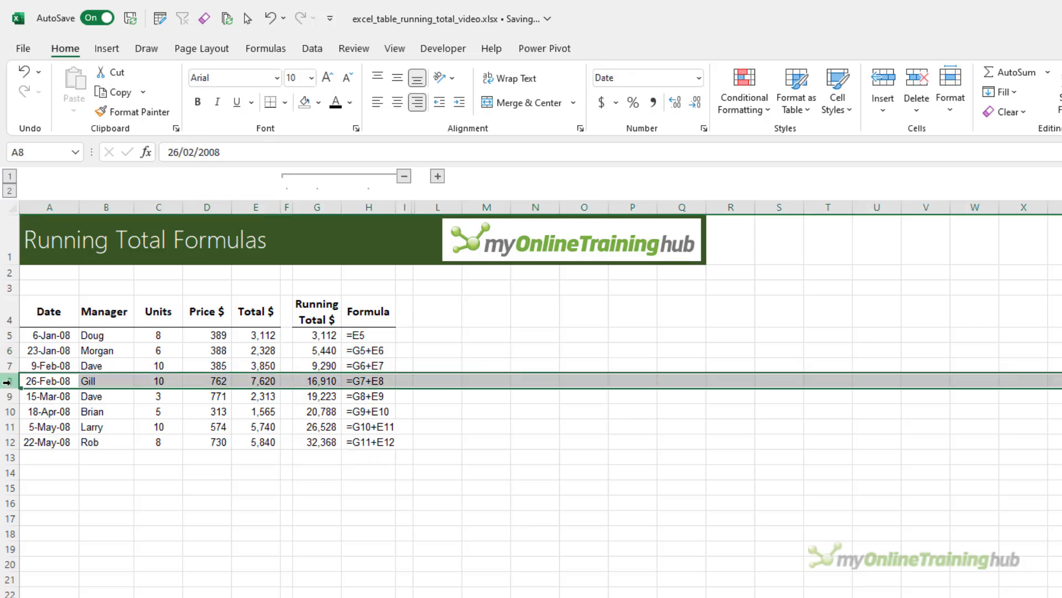
key("ctrl+minus")
key("ctrl+z")
Step: Insert a blank row above Gill and refill G7's running total down through row 9
key("ctrl+shift+plus")
left_click(317, 365)
left_click_drag(342, 372, 340, 468)
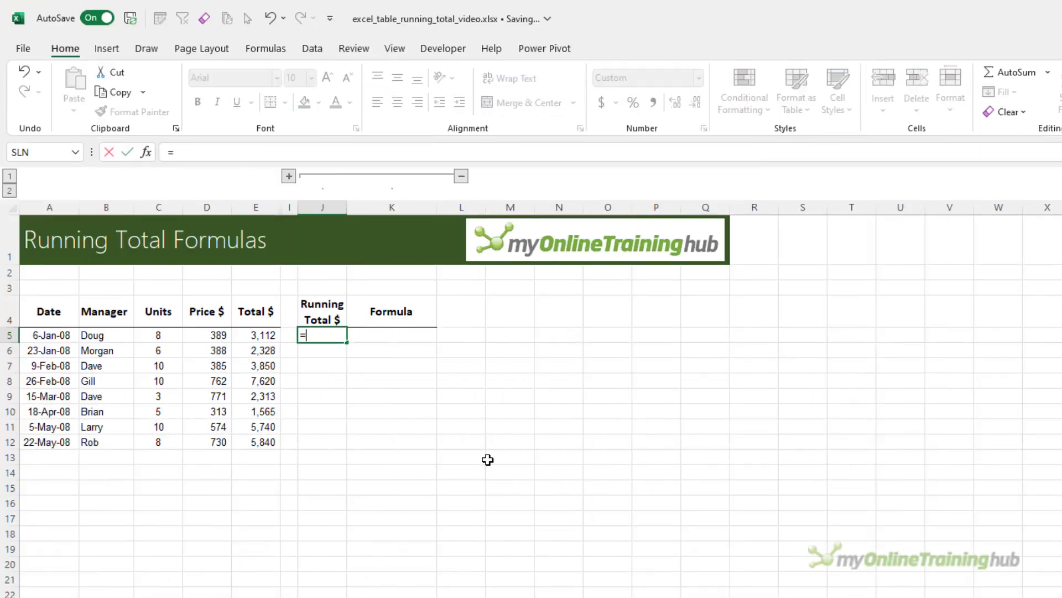
Step: Enter =SUM($E$5:E5) in J5, anchoring the range start with F4
type("sum")
key("Tab")
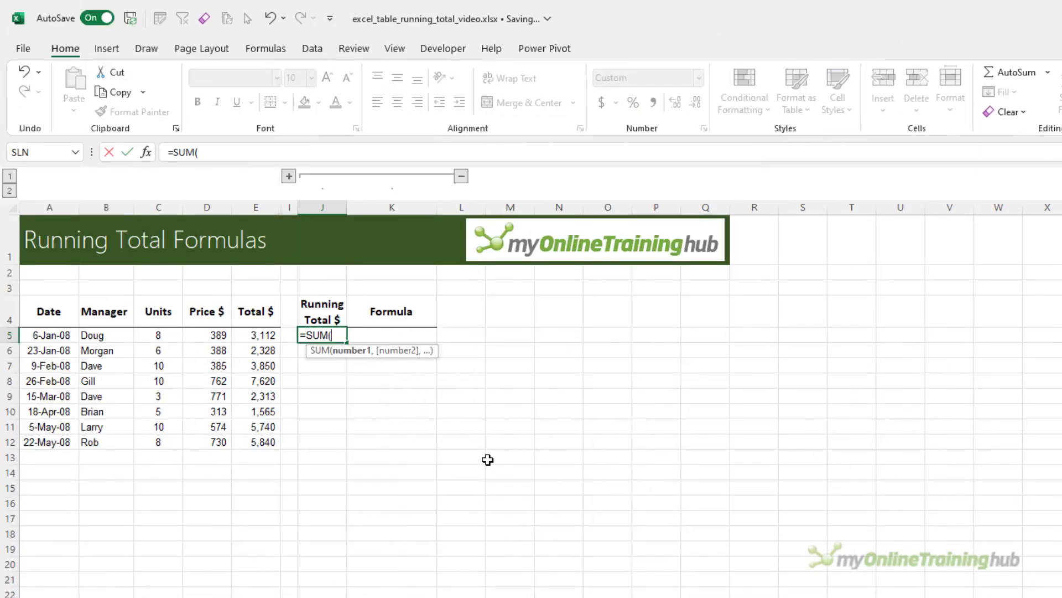
left_click(252, 334)
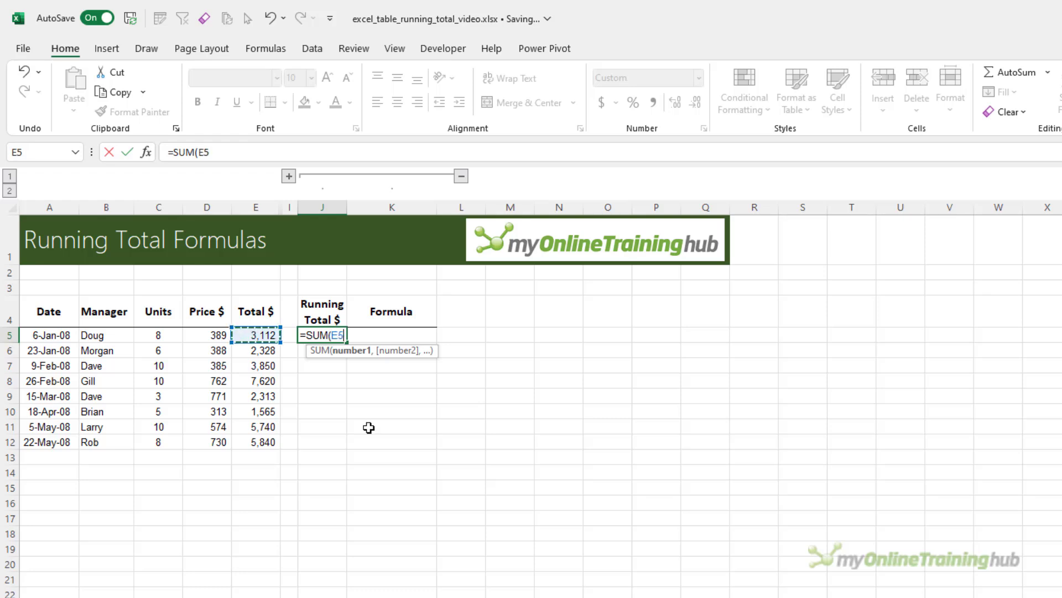
type(":E5")
double_click(339, 335)
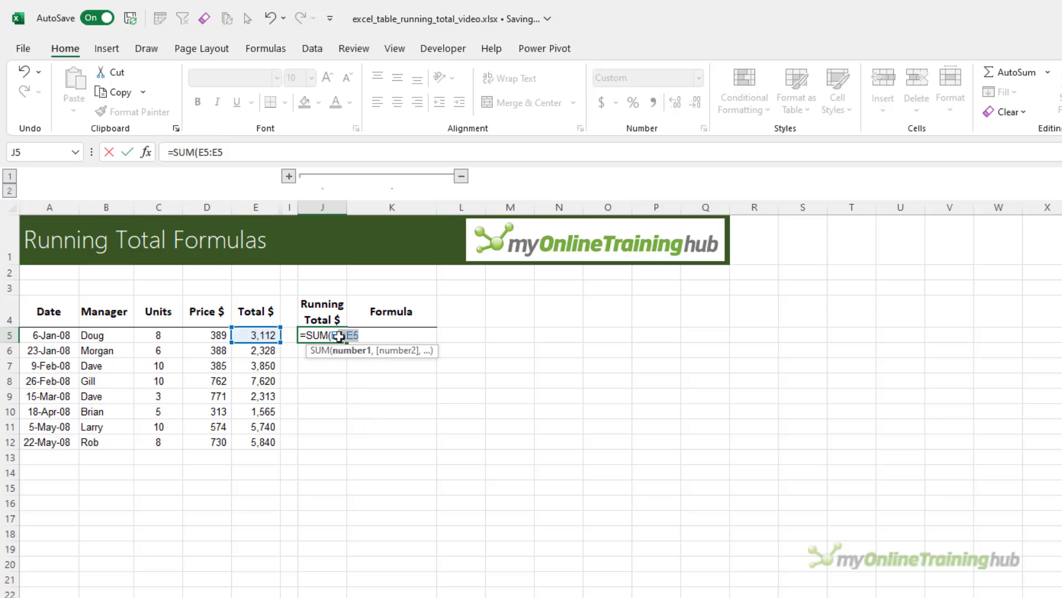
left_click(340, 335)
key("F4")
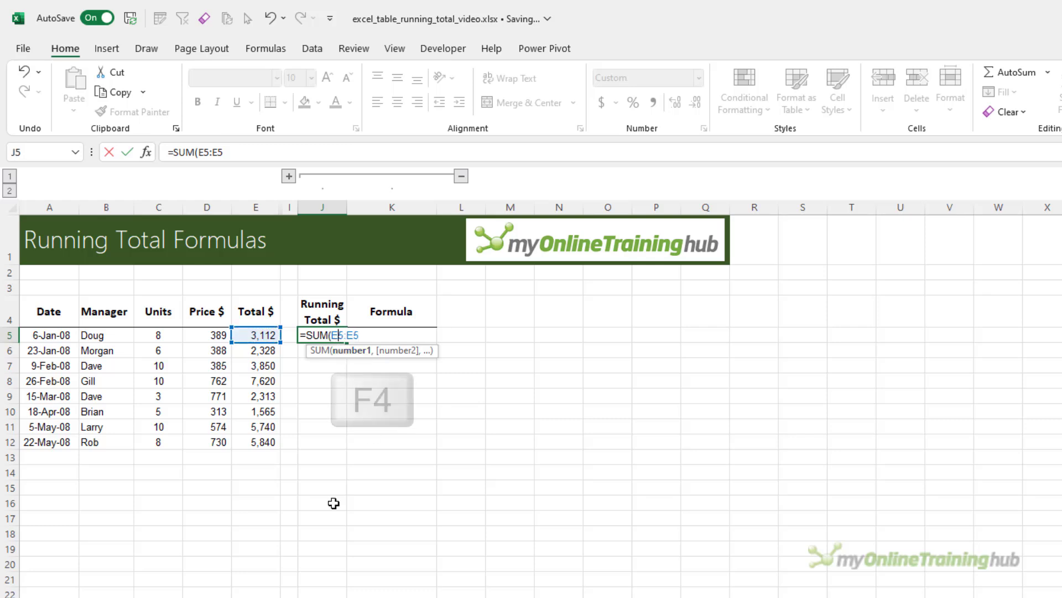
key("F4")
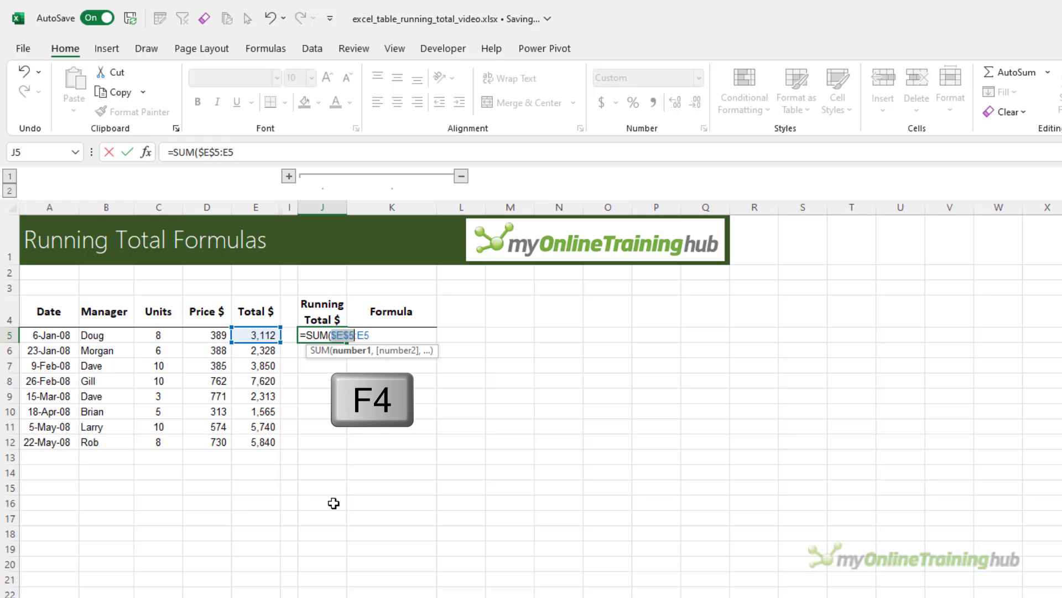
type(")")
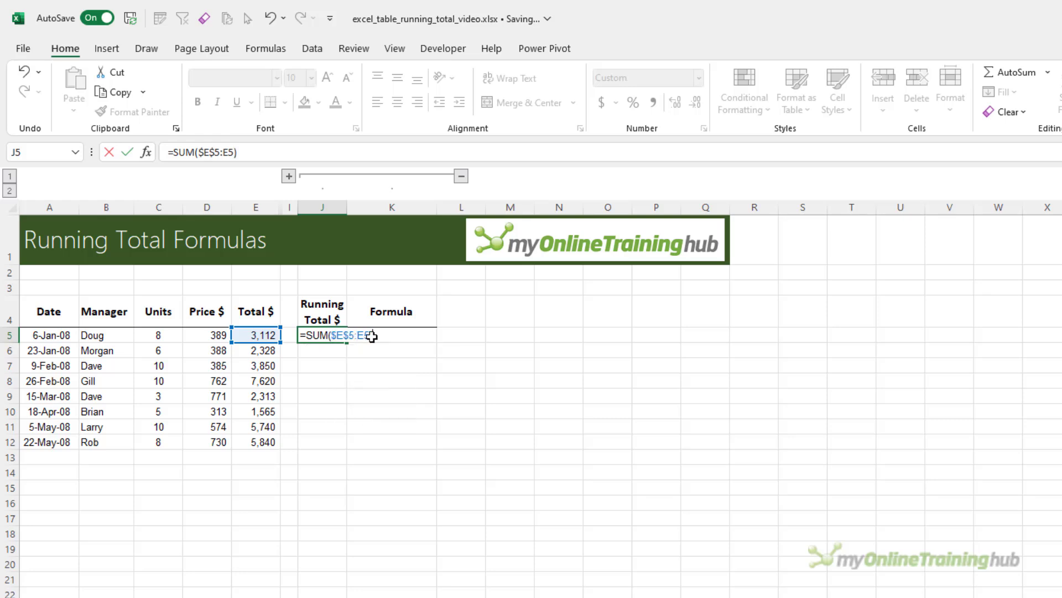
key("Return")
Step: Inspect which cells J5's formula references without changing it
key("Up")
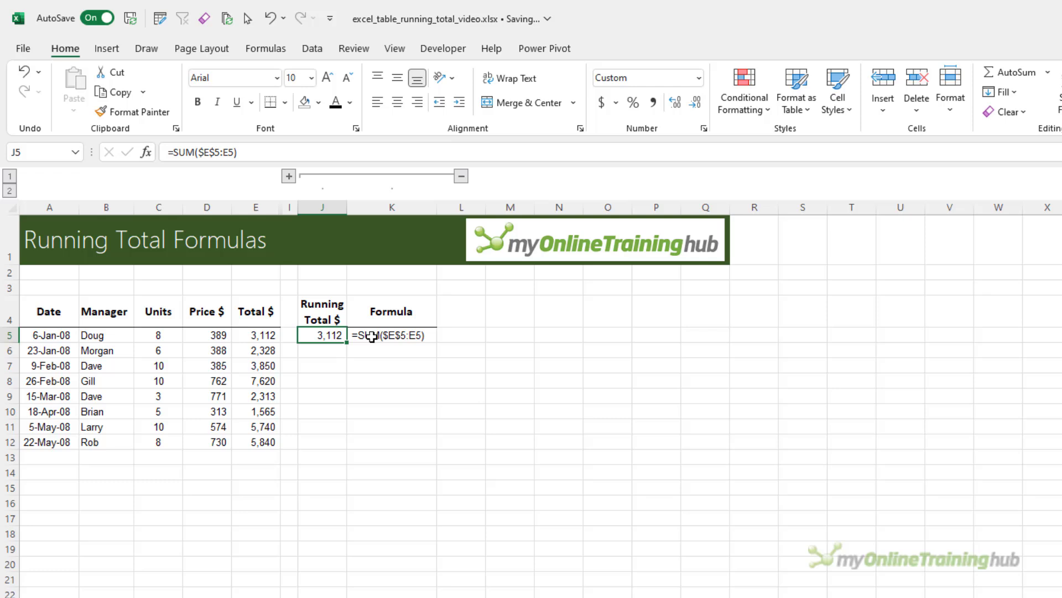
key("F2")
key("Escape")
Step: Fill the SUM formula down to row 12 and check J8's expanding range
double_click(348, 344)
left_click(332, 350)
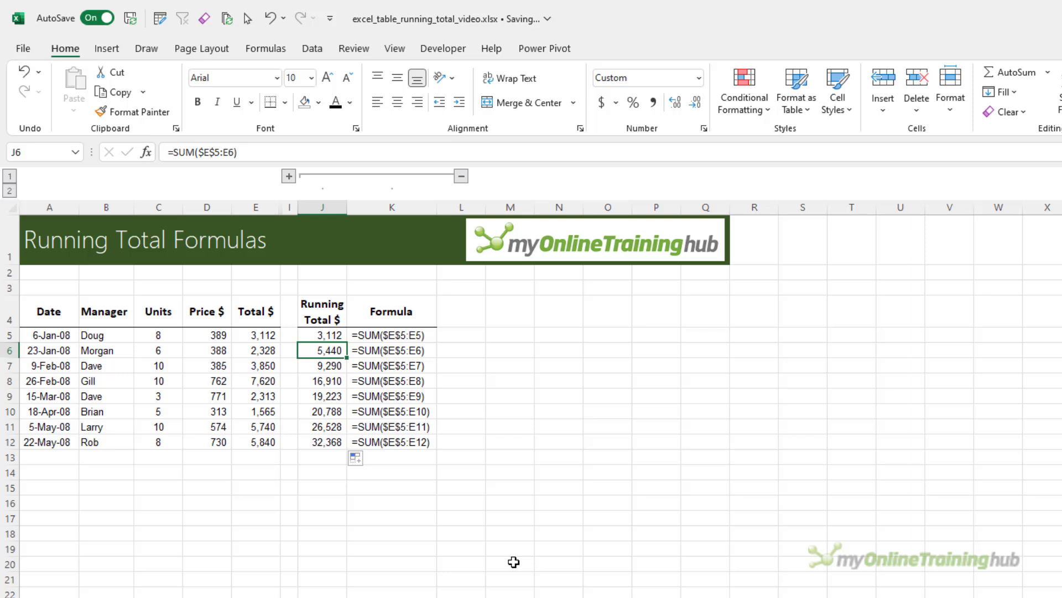
key("Down")
key("Down")
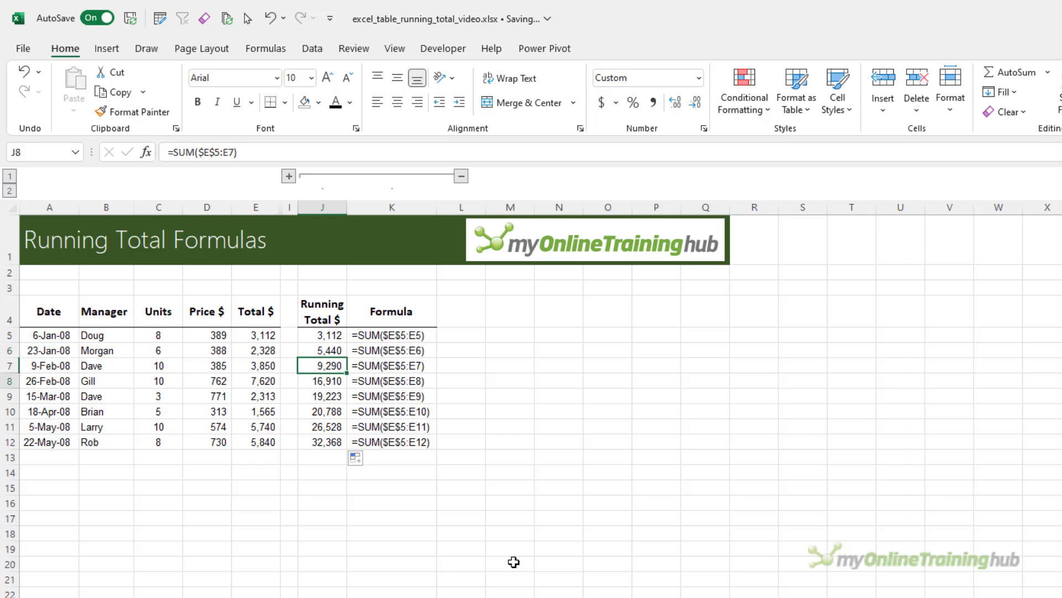
key("F2")
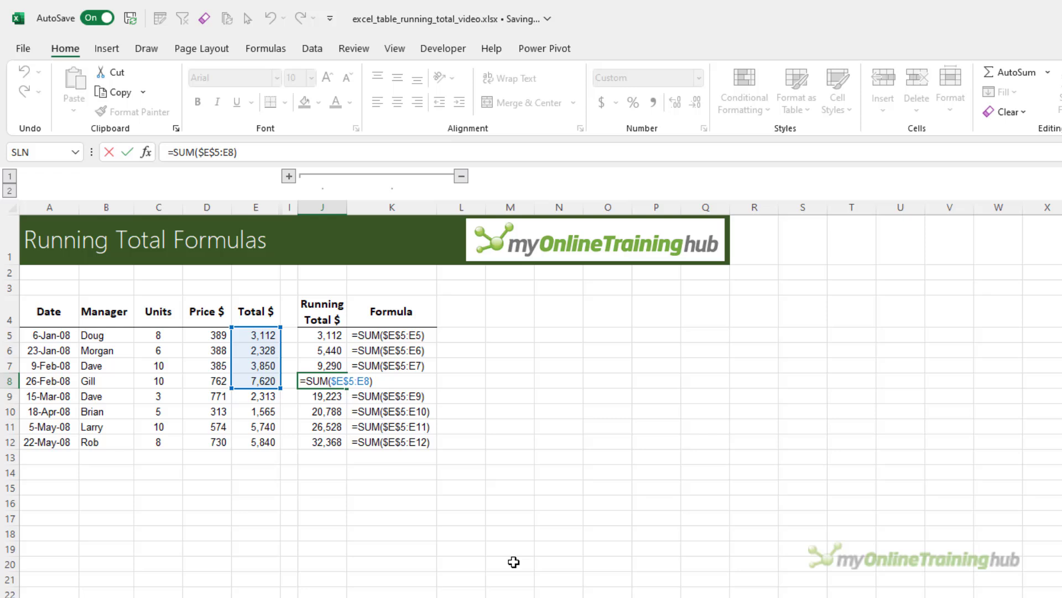
key("Escape")
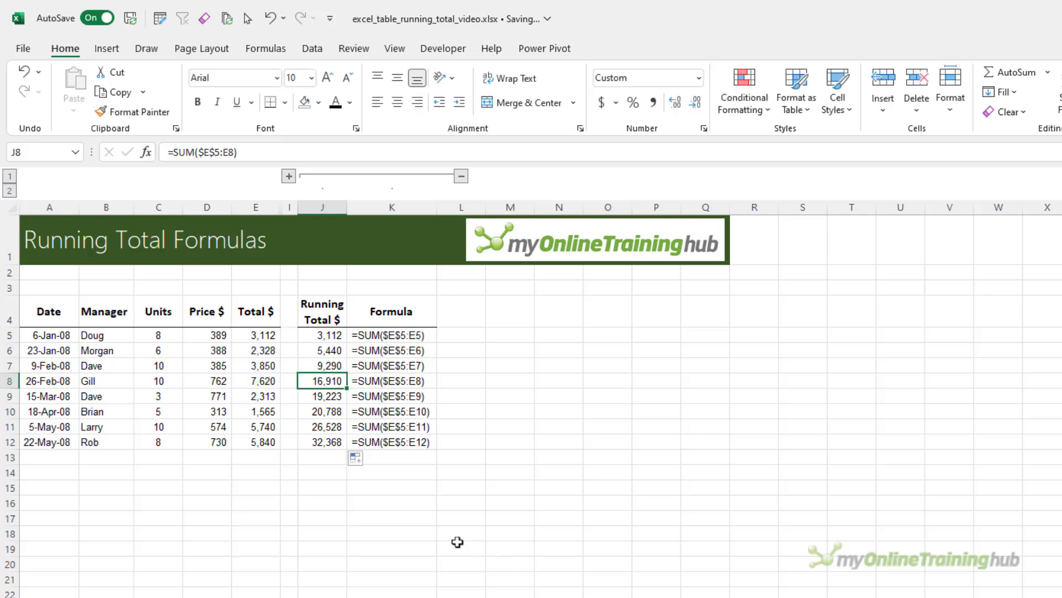
Step: Insert a blank row above Gill, check Gill's total, then remove the blank and 26-Feb-08 rows
left_click(10, 382)
key("ctrl+shift+plus")
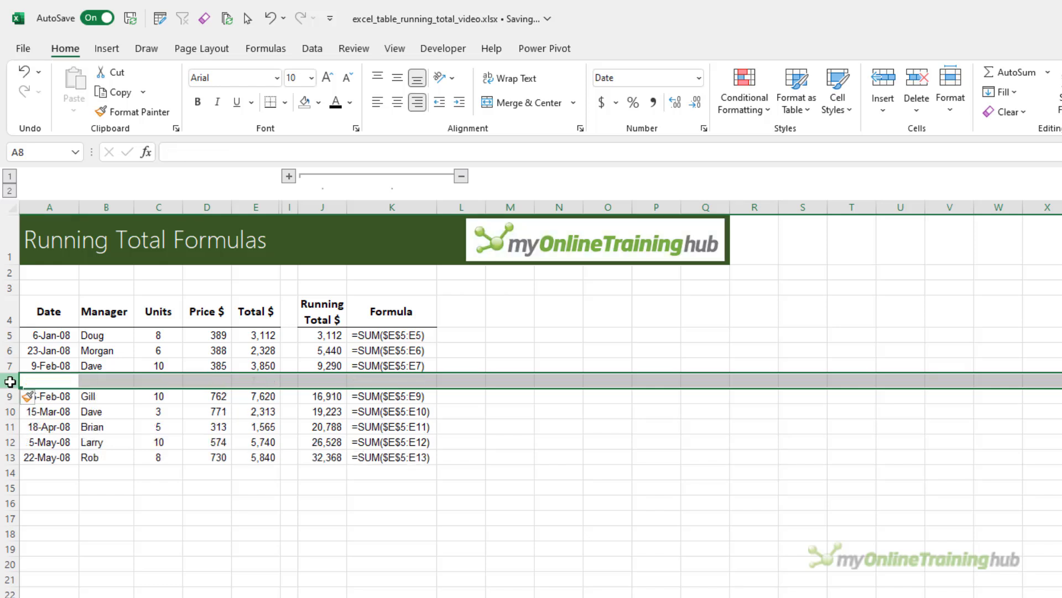
left_click(311, 396)
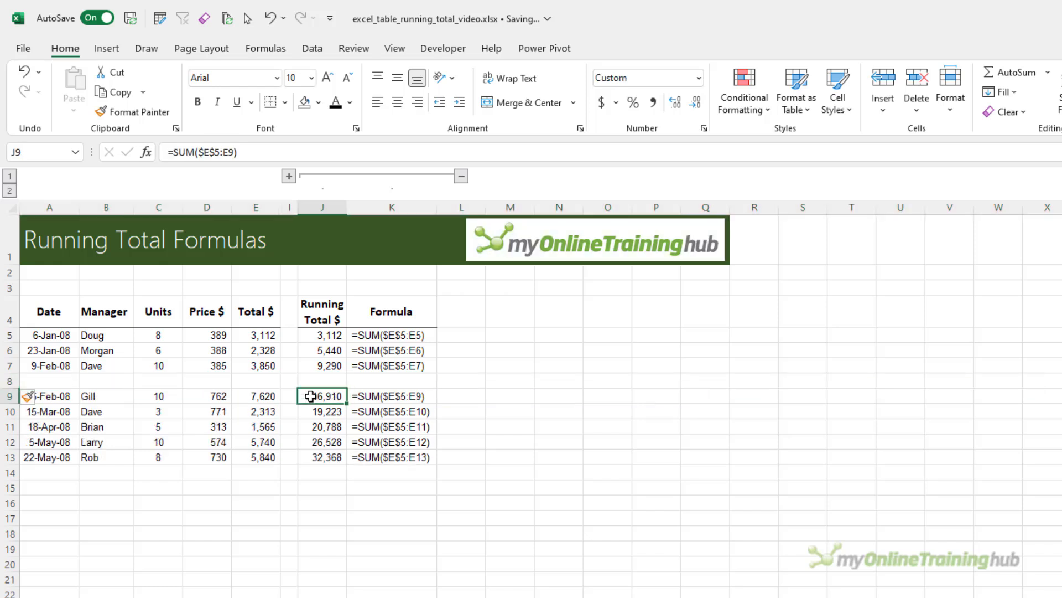
key("ctrl+z")
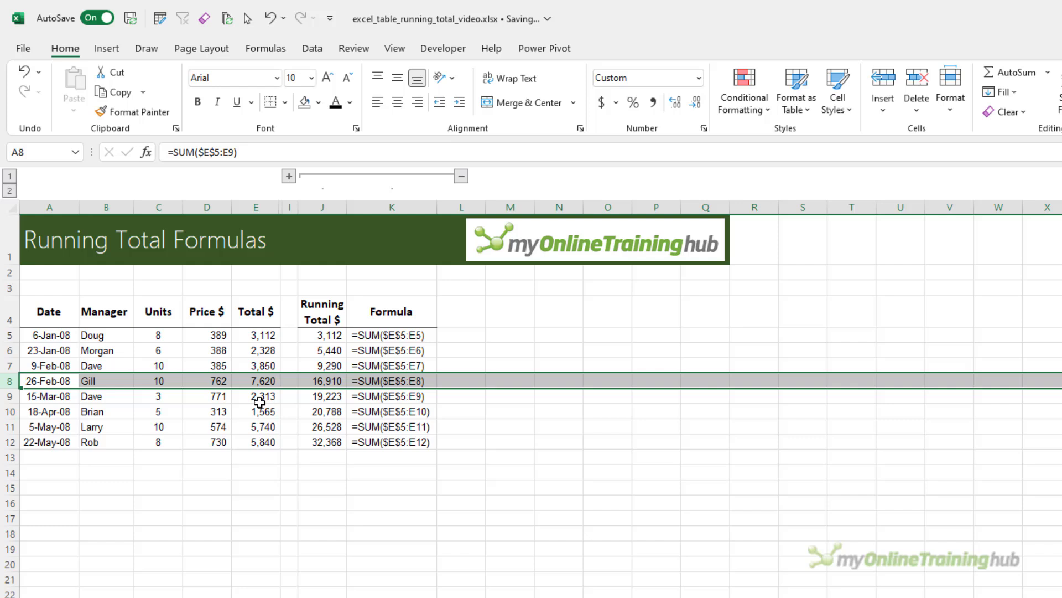
key("ctrl+z")
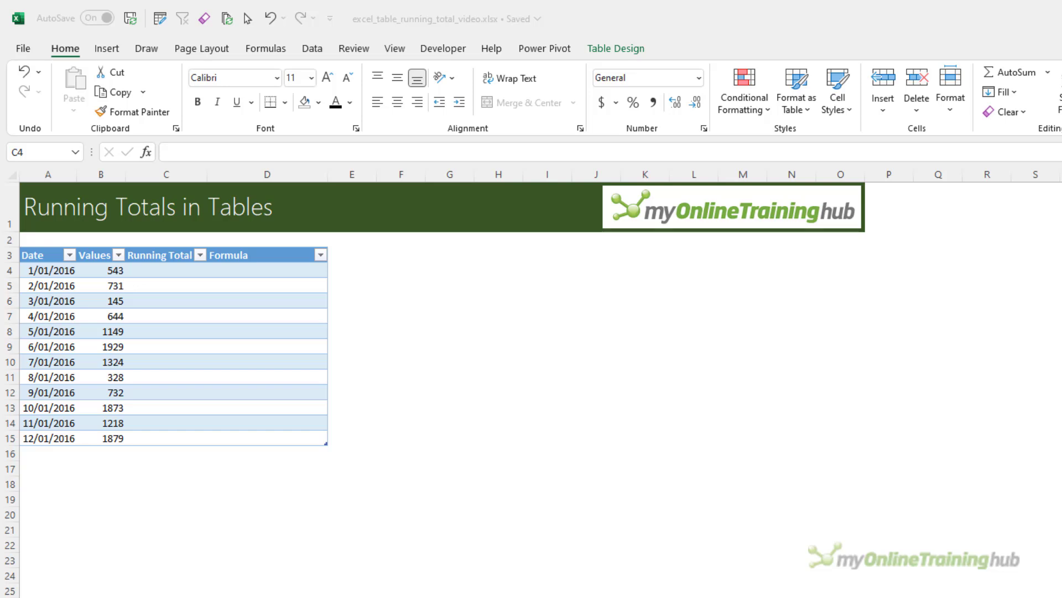
Step: Enter =SUM($B$4:B4) in C4, filling running totals from 543 to 12495 down the table
left_click(166, 270)
type("=sum")
key("Tab")
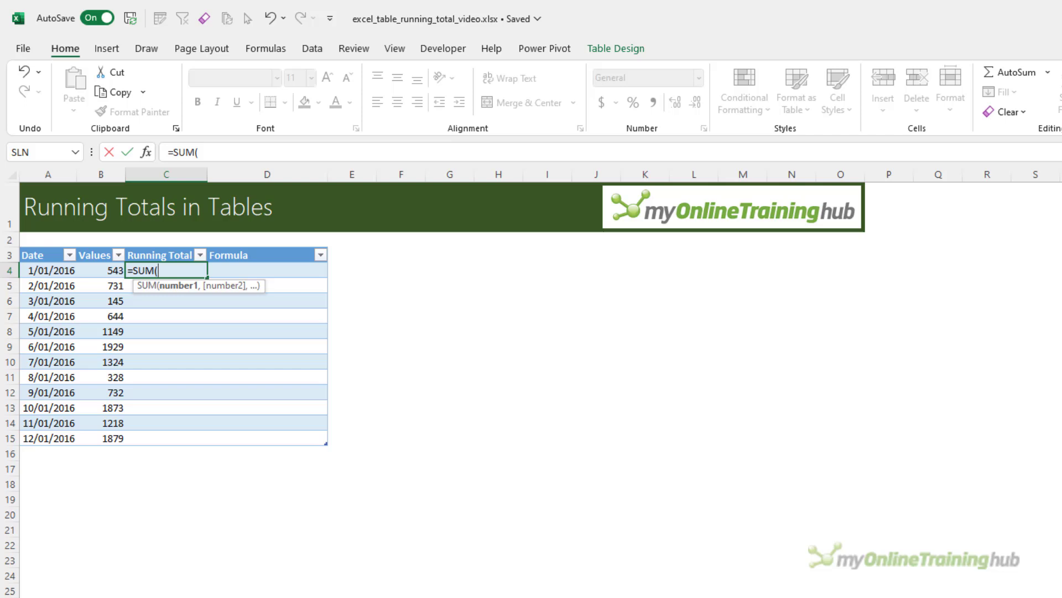
left_click(101, 270)
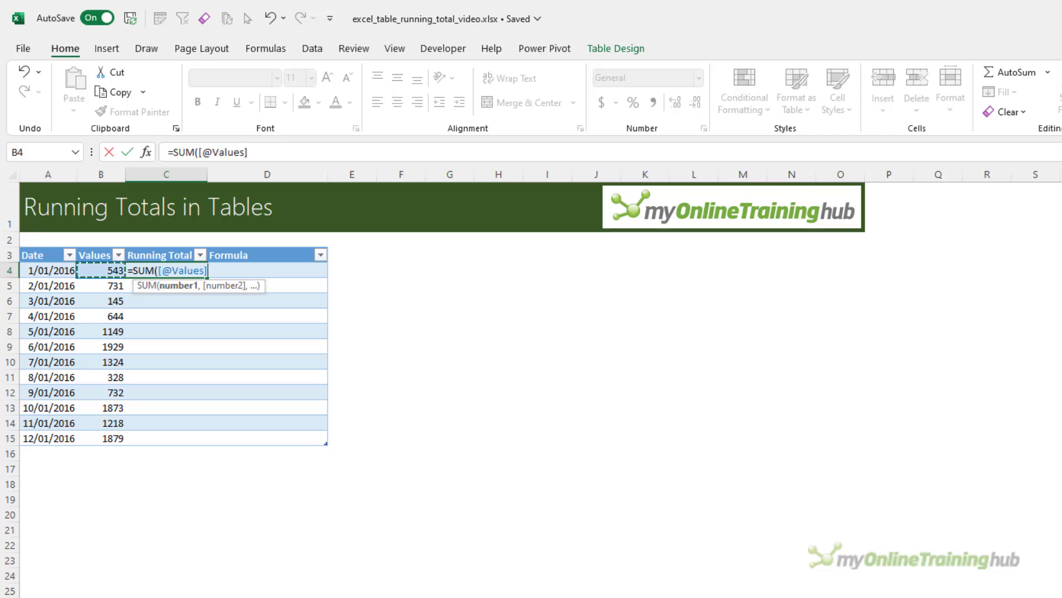
key("BackSpace")
key("BackSpace")
key("BackSpace")
key("BackSpace")
key("BackSpace")
key("BackSpace")
key("BackSpace")
key("BackSpace")
key("BackSpace")
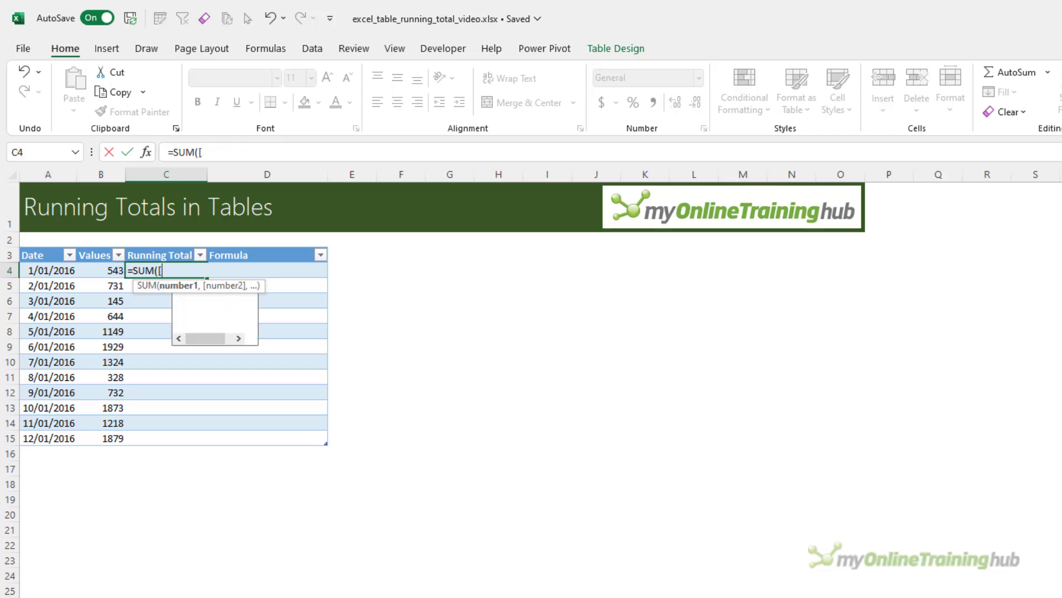
type("B")
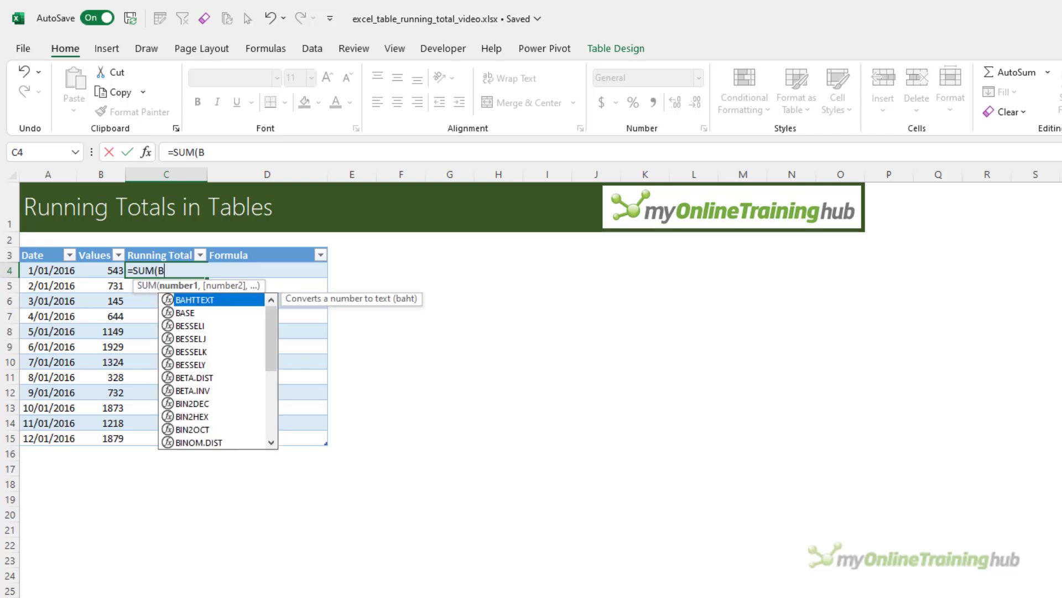
type("4:B4)")
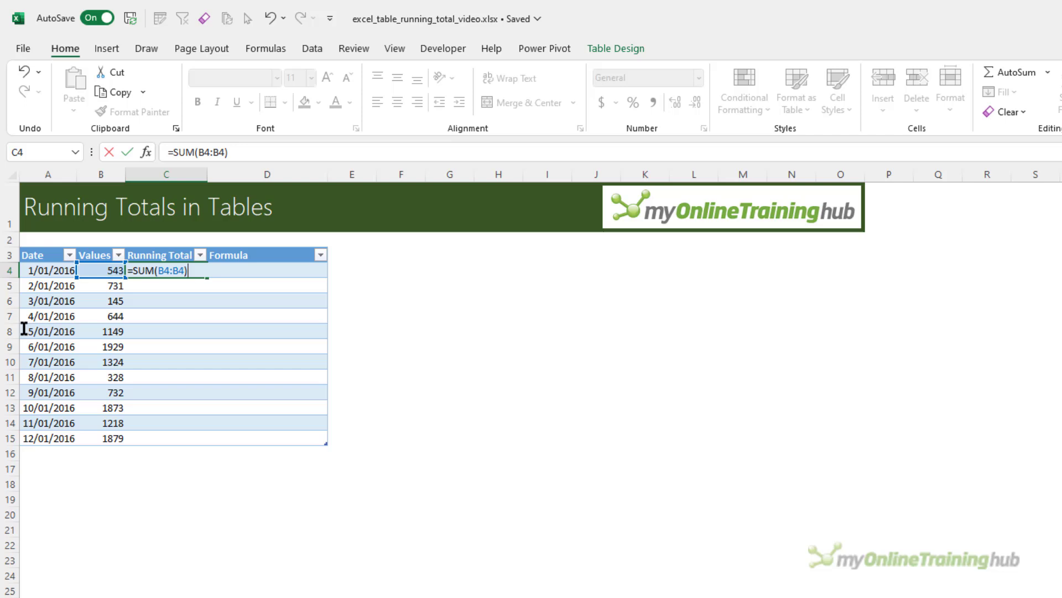
key("Left")
key("Left")
key("Left")
key("Left")
key("Left")
key("F4")
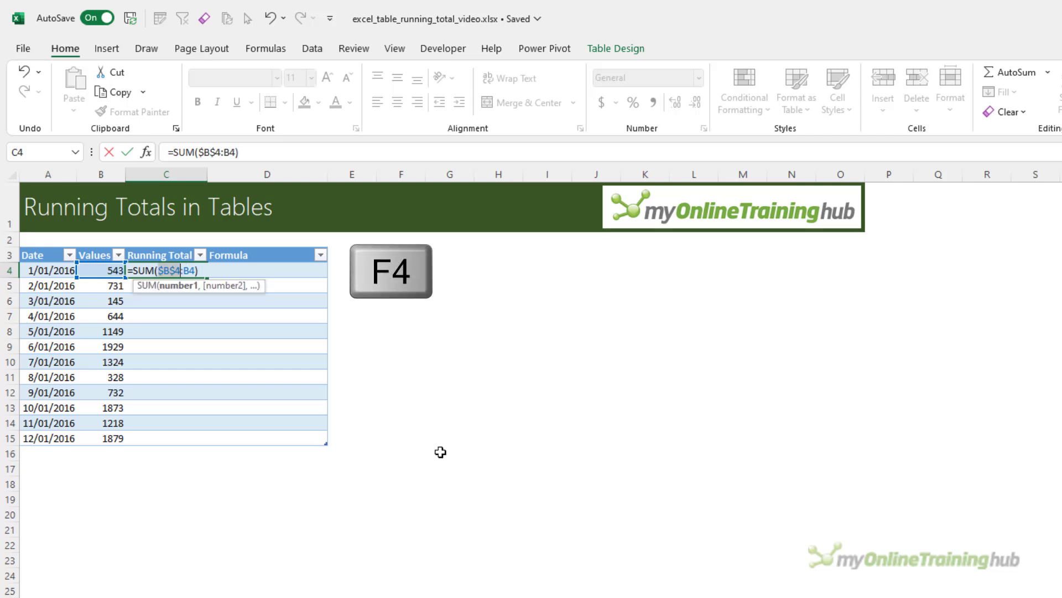
key("Return")
key("Up")
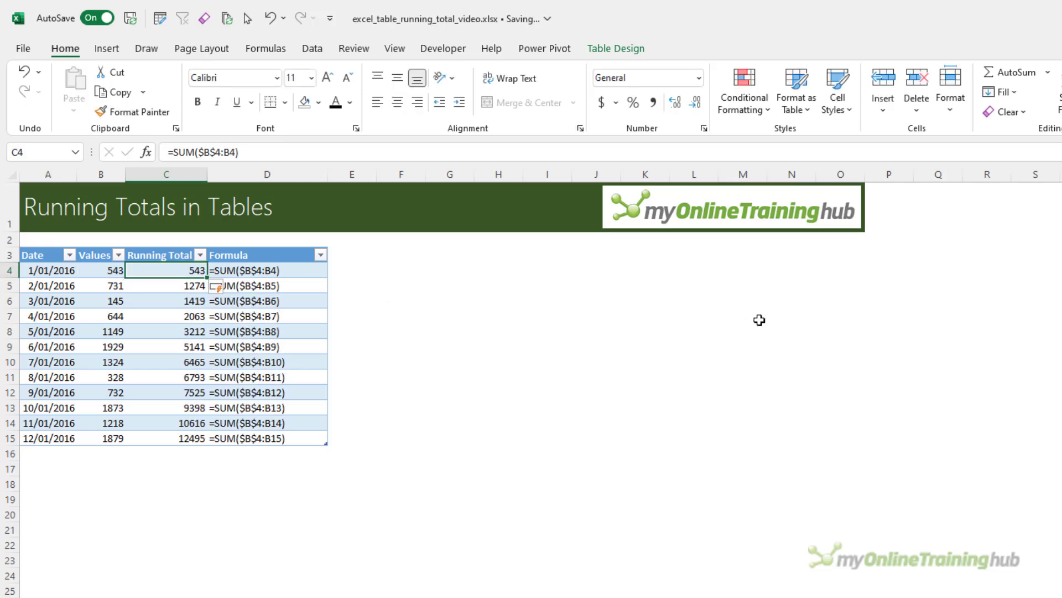
Step: Add table row 16 and compare the C15 and C16 formulas, both =SUM($B$4:B16)
left_click(759, 319)
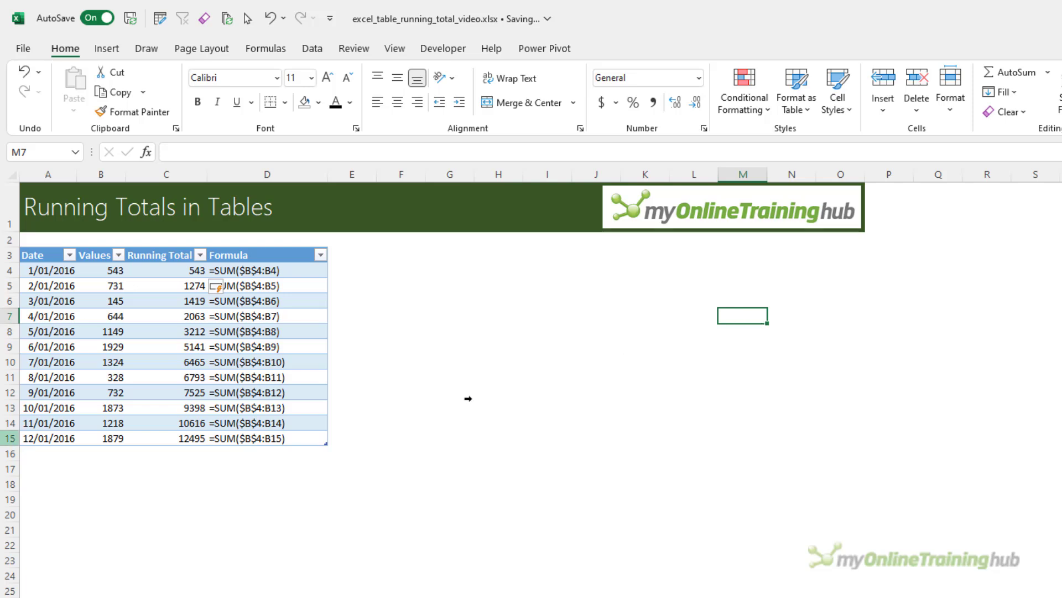
left_click(289, 438)
key("Tab")
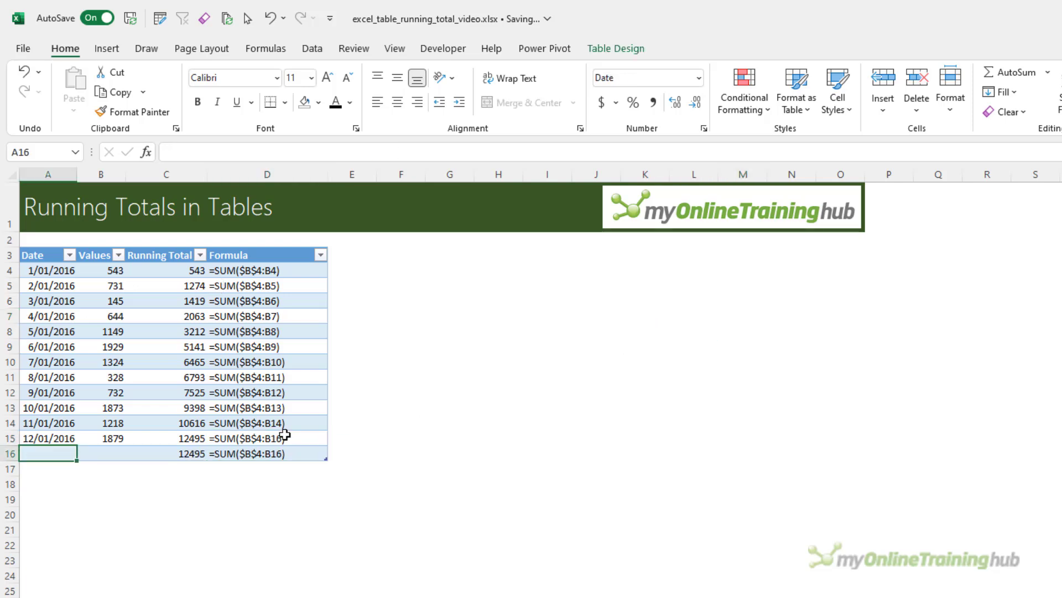
key("shift+Tab")
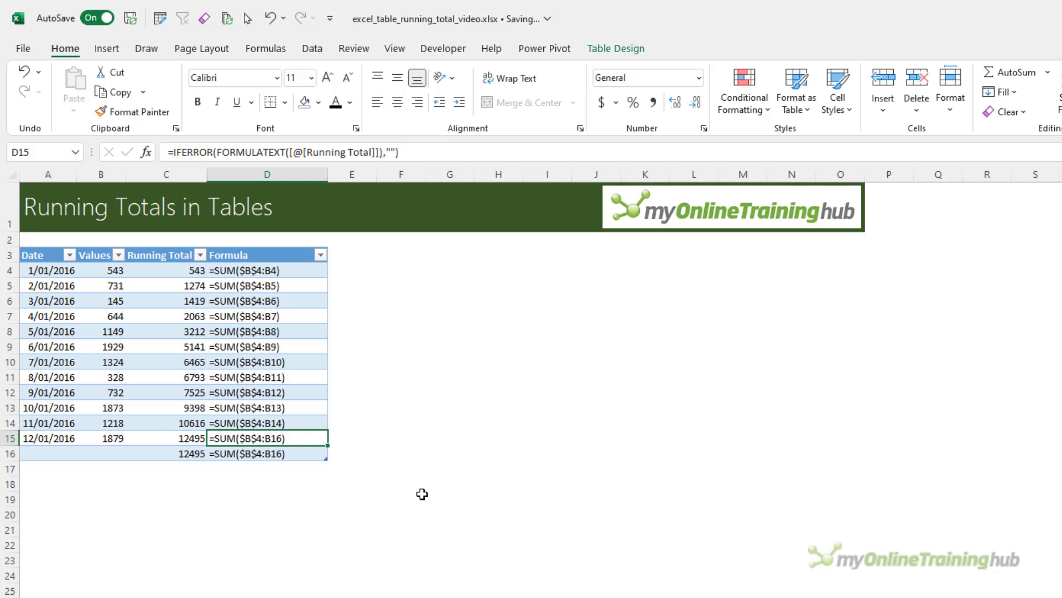
key("Left")
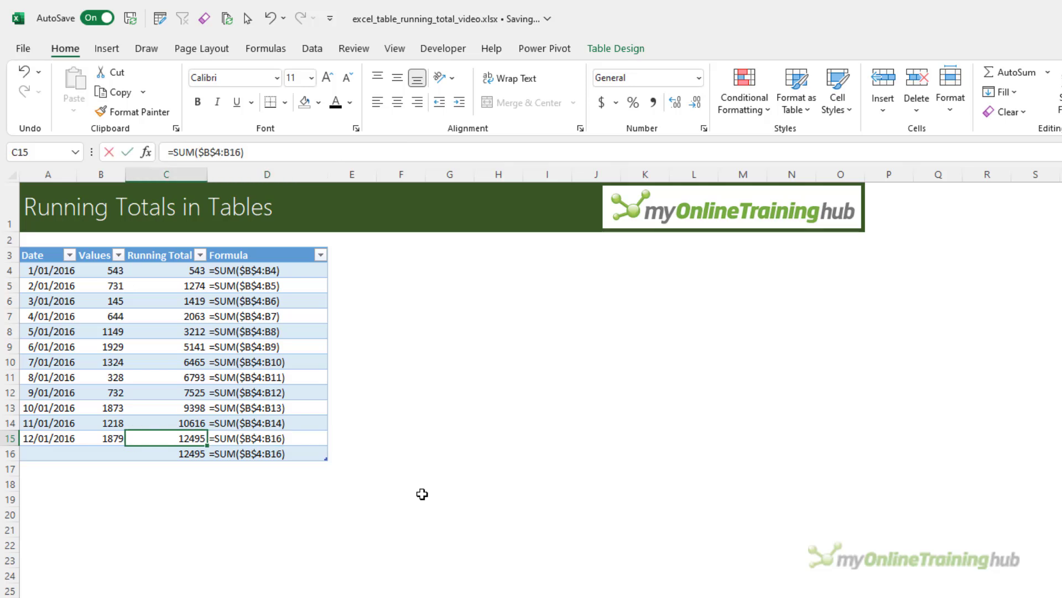
key("F2")
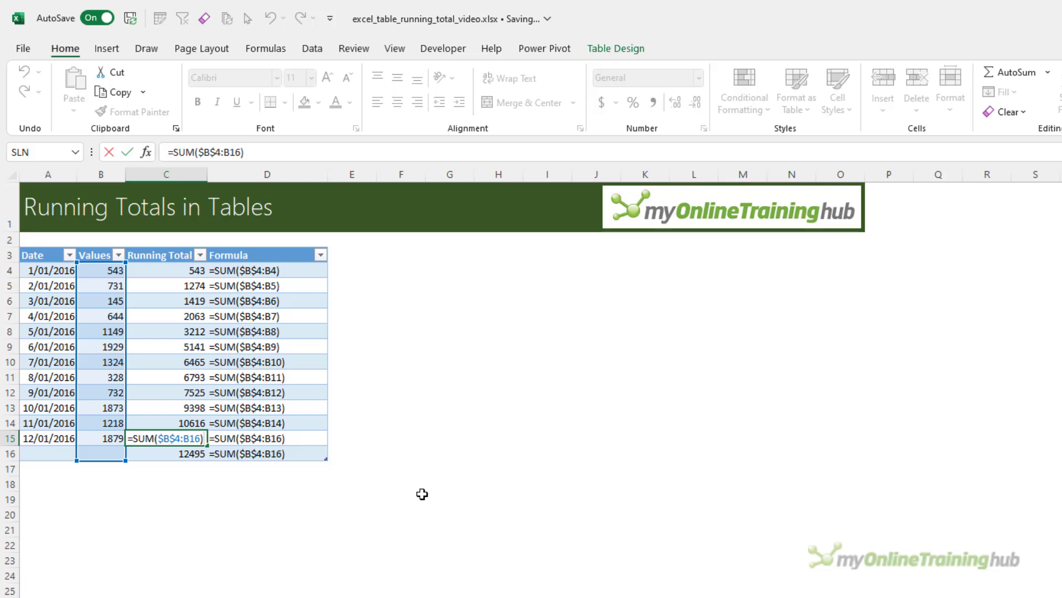
key("Return")
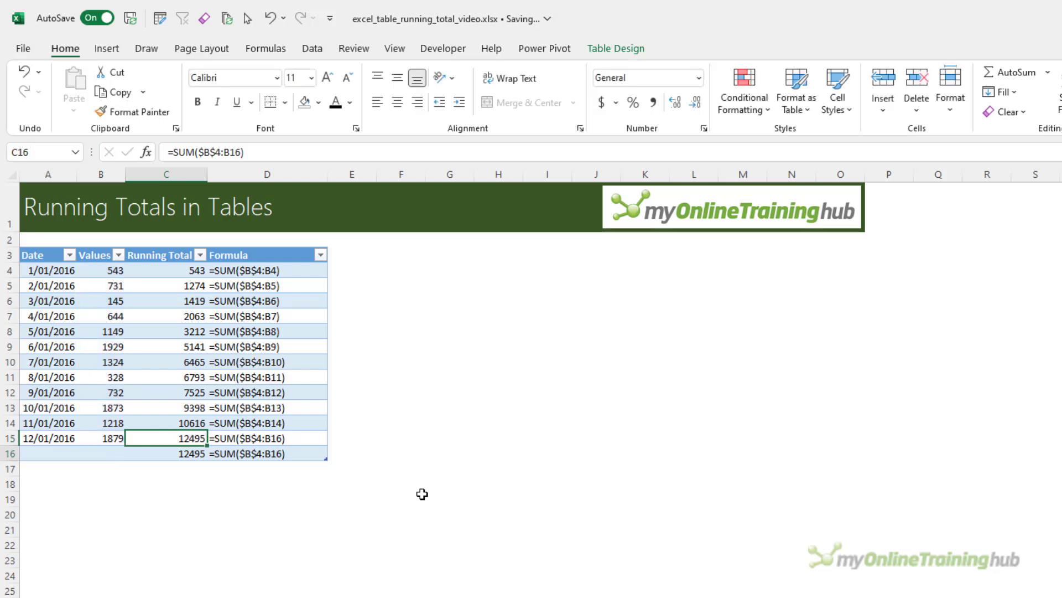
key("F2")
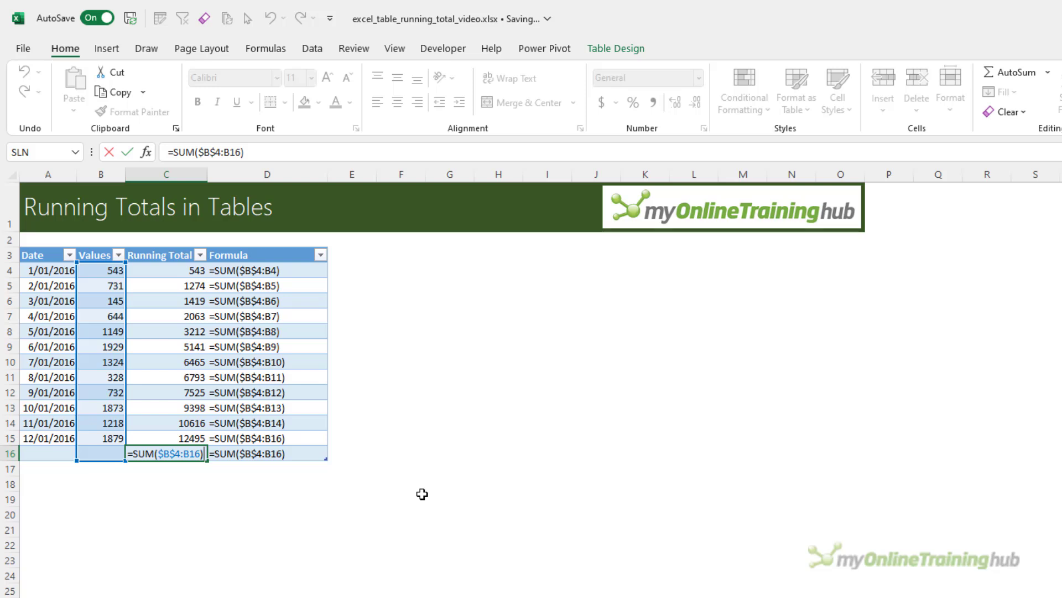
key("Escape")
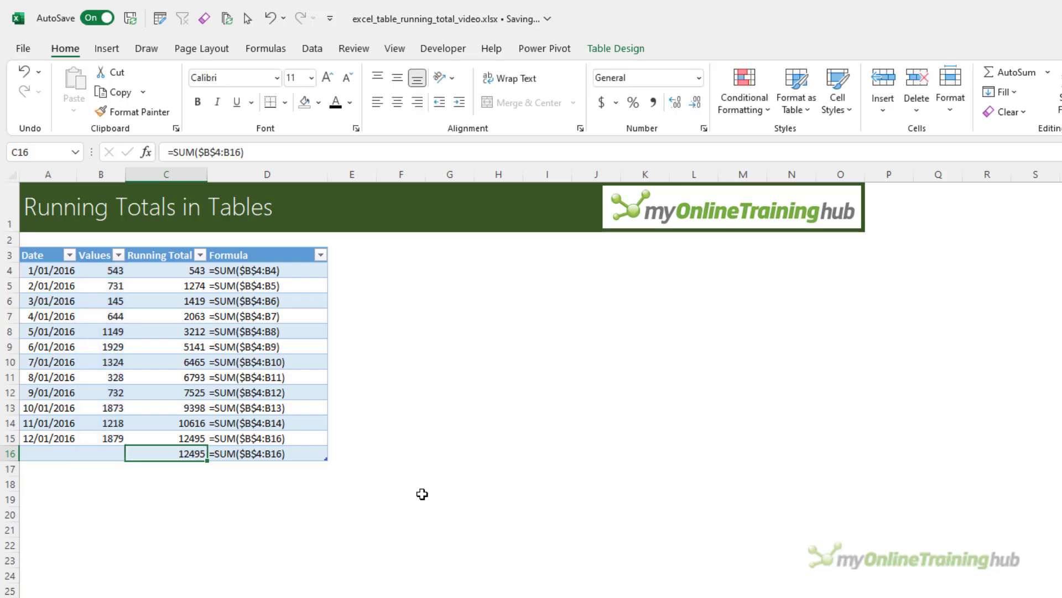
key("Up")
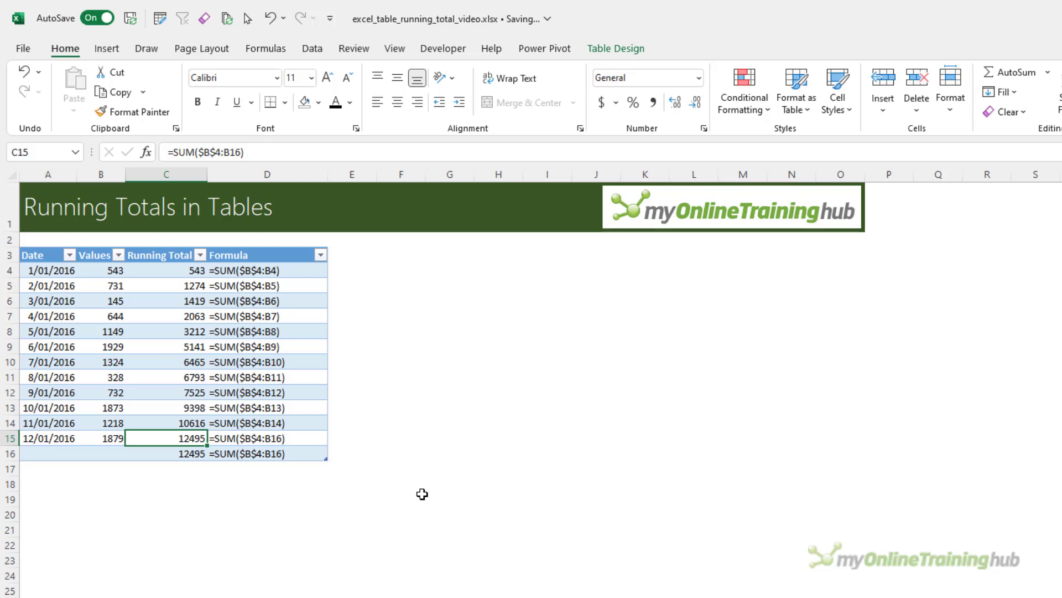
Step: Clear the existing Running Total formulas and select the extra row 16
left_click_drag(182, 272, 189, 454)
key("Delete")
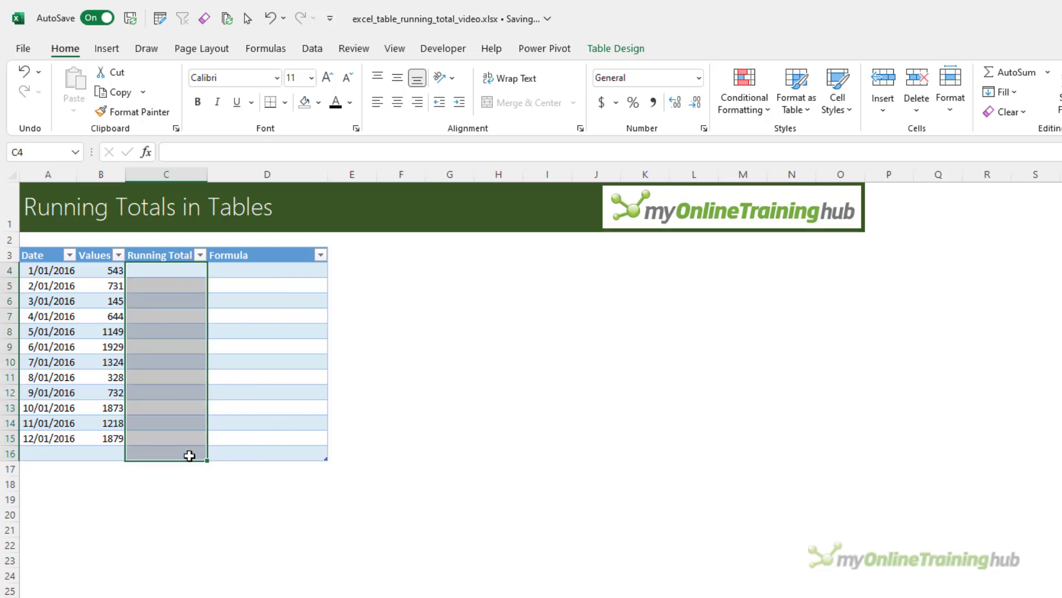
left_click(12, 455)
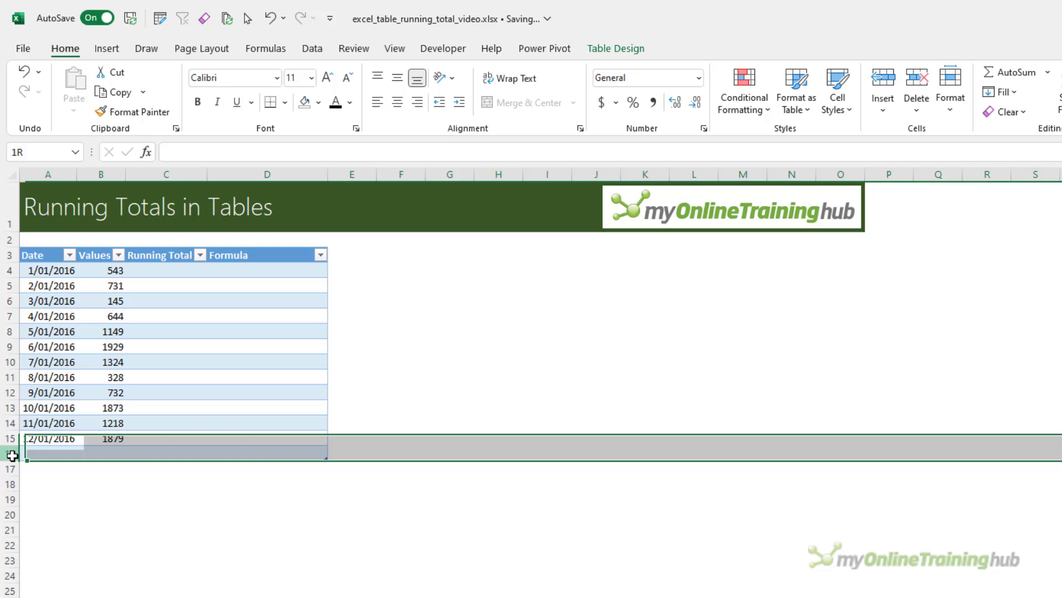
left_click(161, 270)
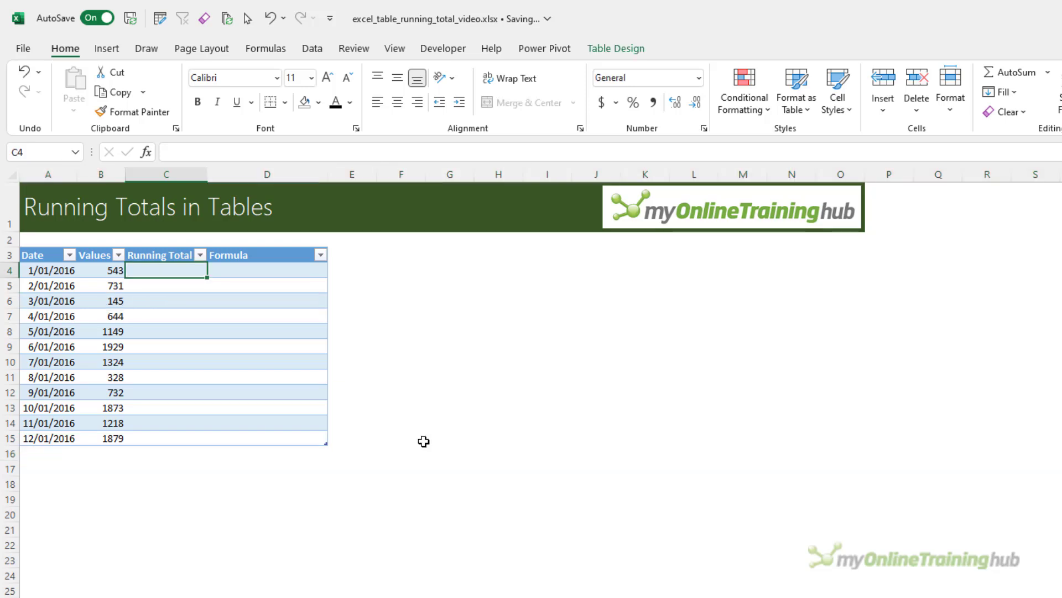
type("=sum")
key("Tab")
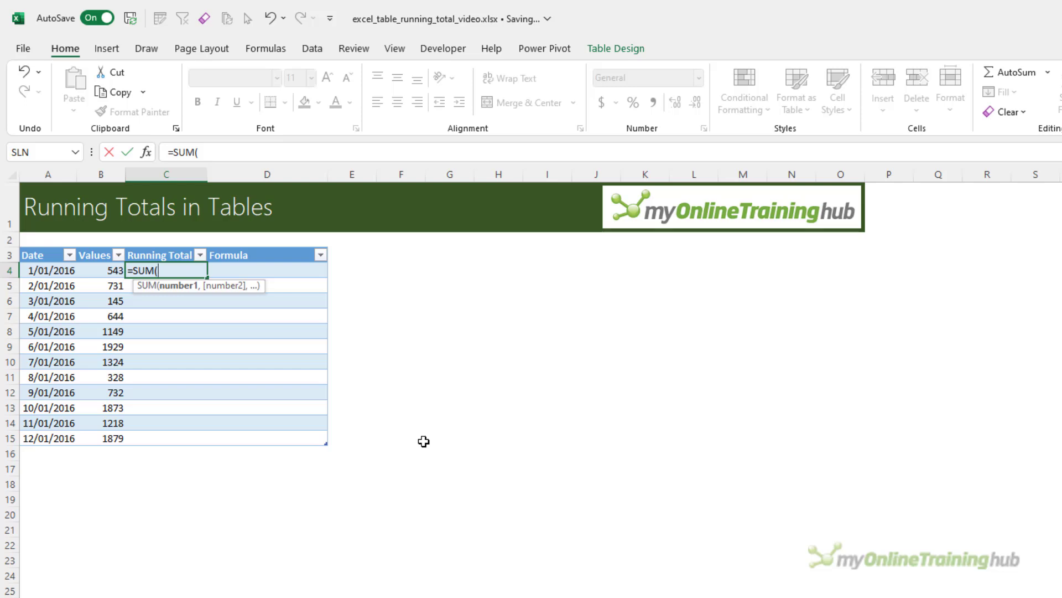
type("ind")
key("Tab")
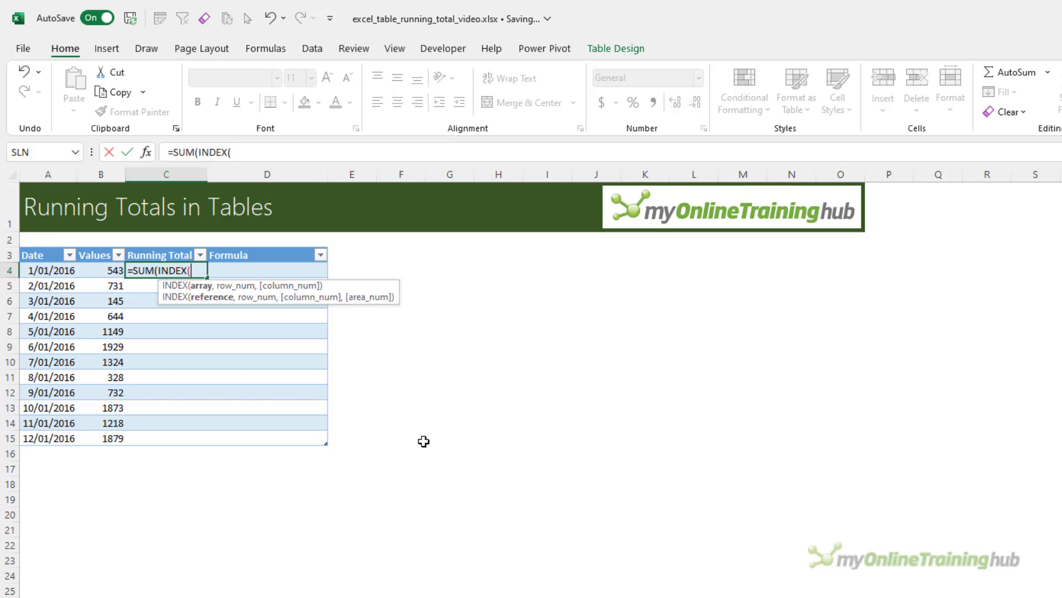
left_click(96, 250)
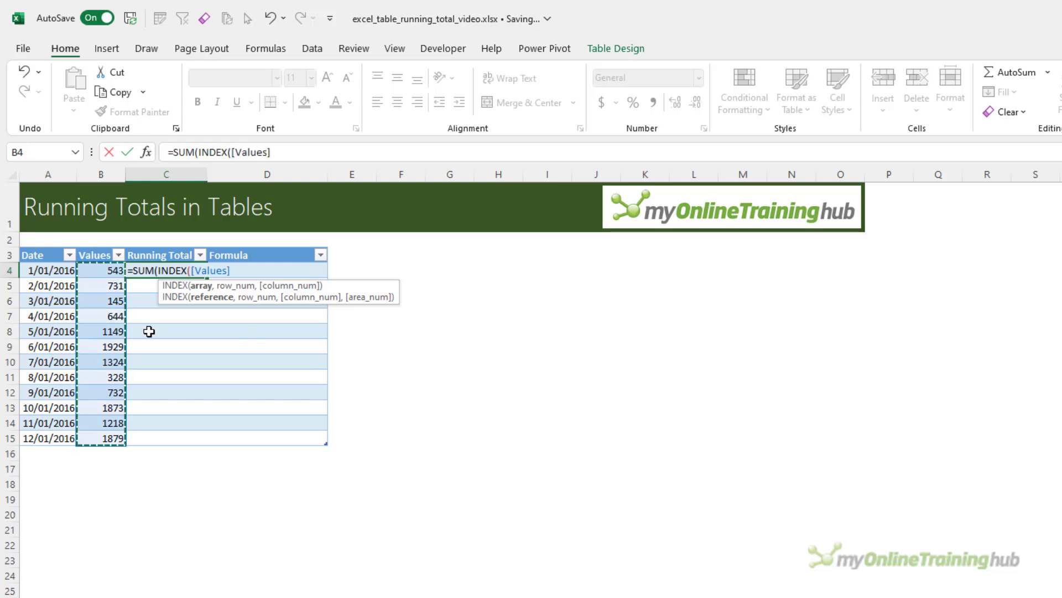
type(",")
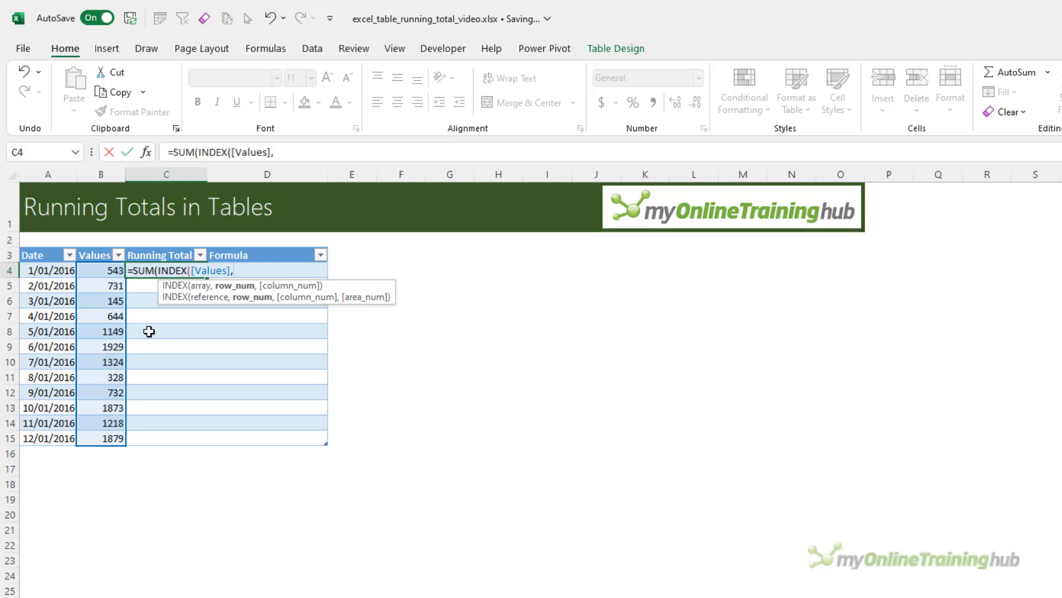
type("1)")
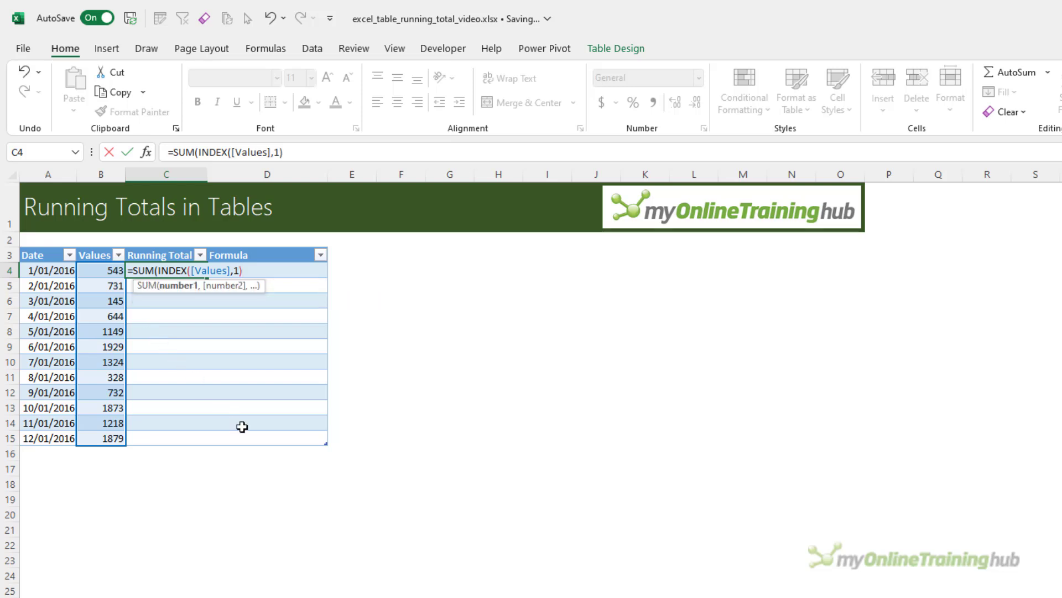
type(":")
left_click(111, 272)
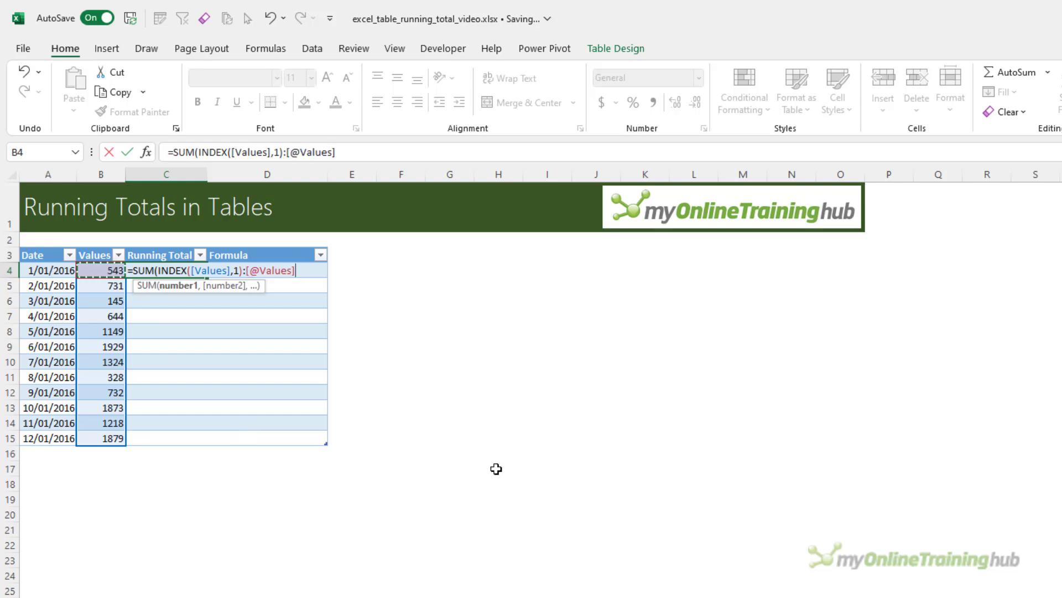
type(")")
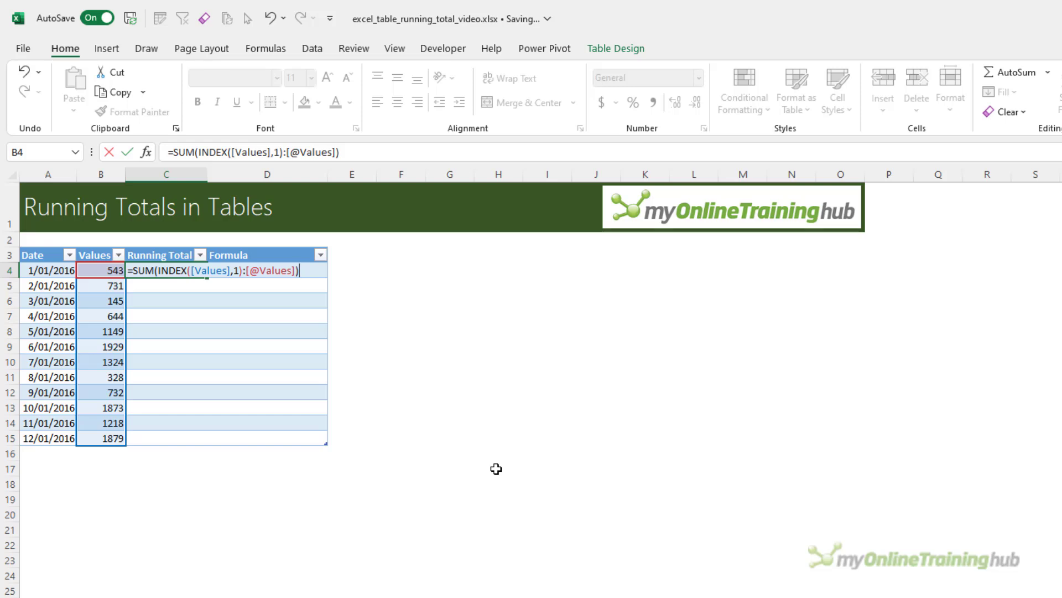
Step: Commit the INDEX running total formula, auto-fit the Formula column, and add table row 16
key("Return")
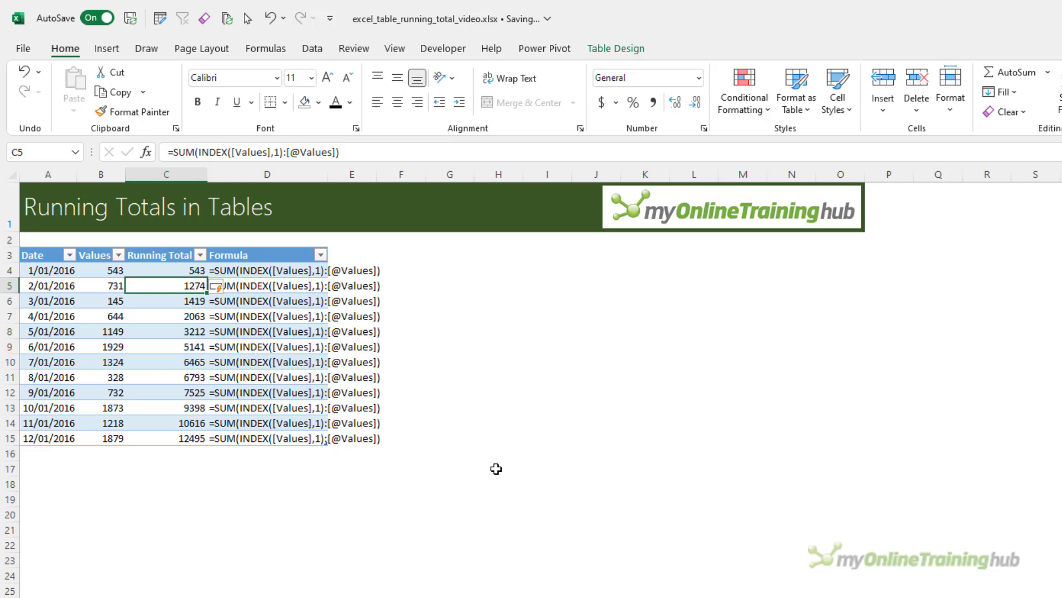
double_click(327, 175)
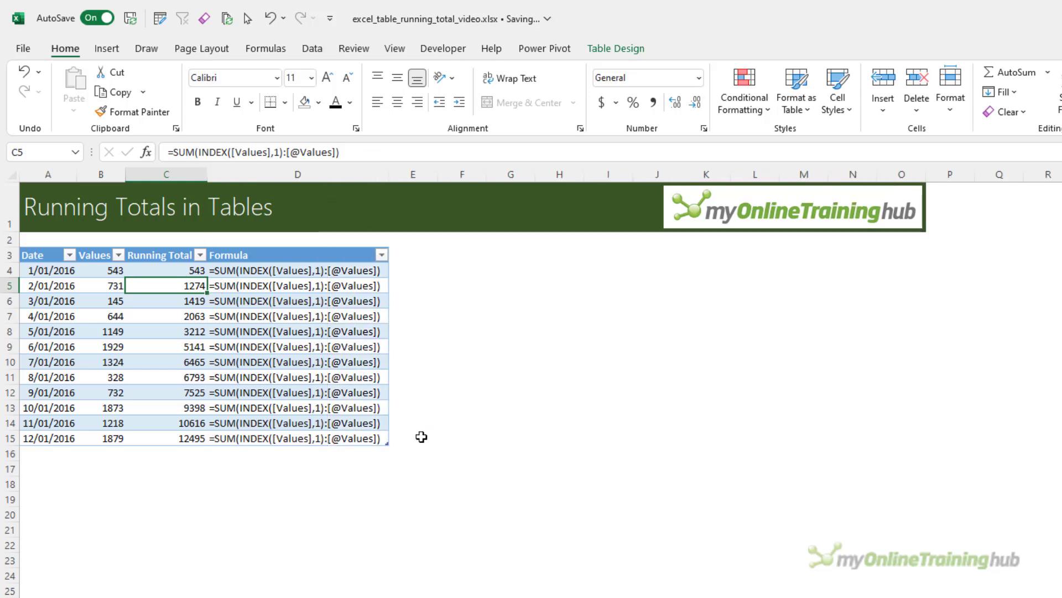
left_click(366, 439)
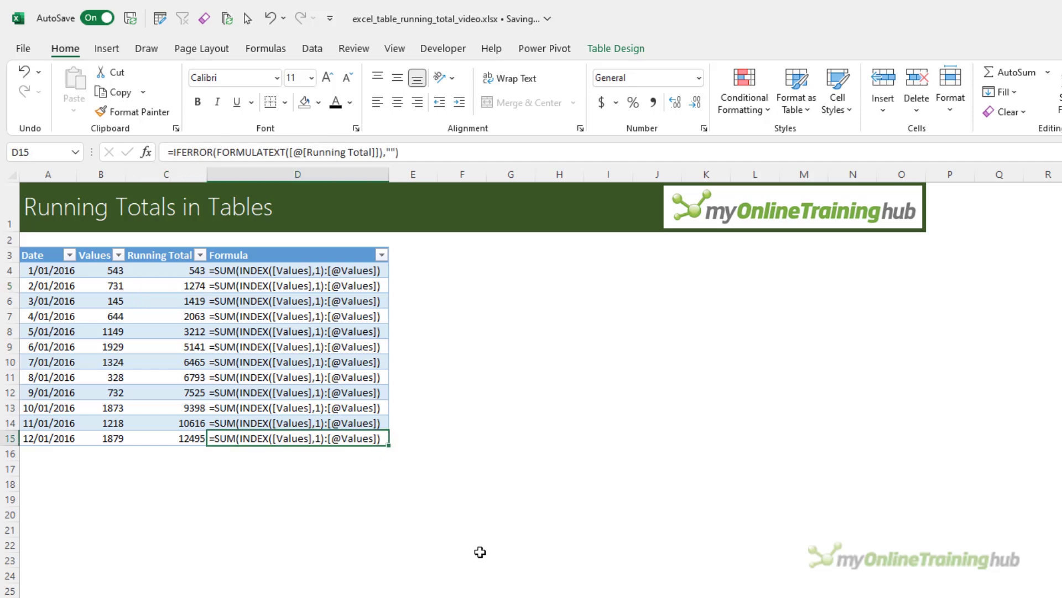
key("Tab")
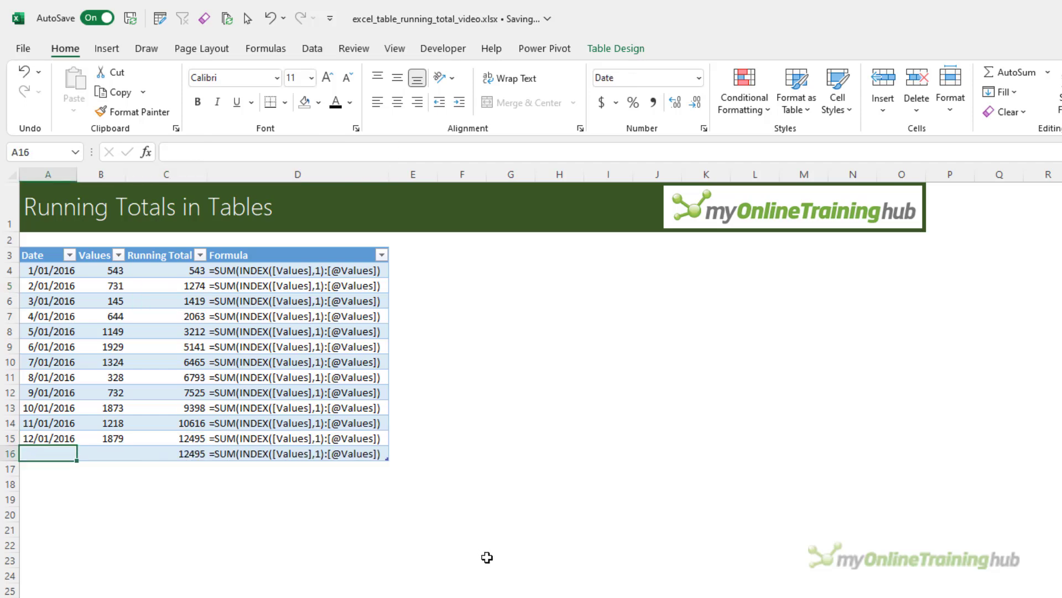
Step: Enter 500 in row 16's Values cell, extending the running total to 12995
left_click(105, 456)
type("500")
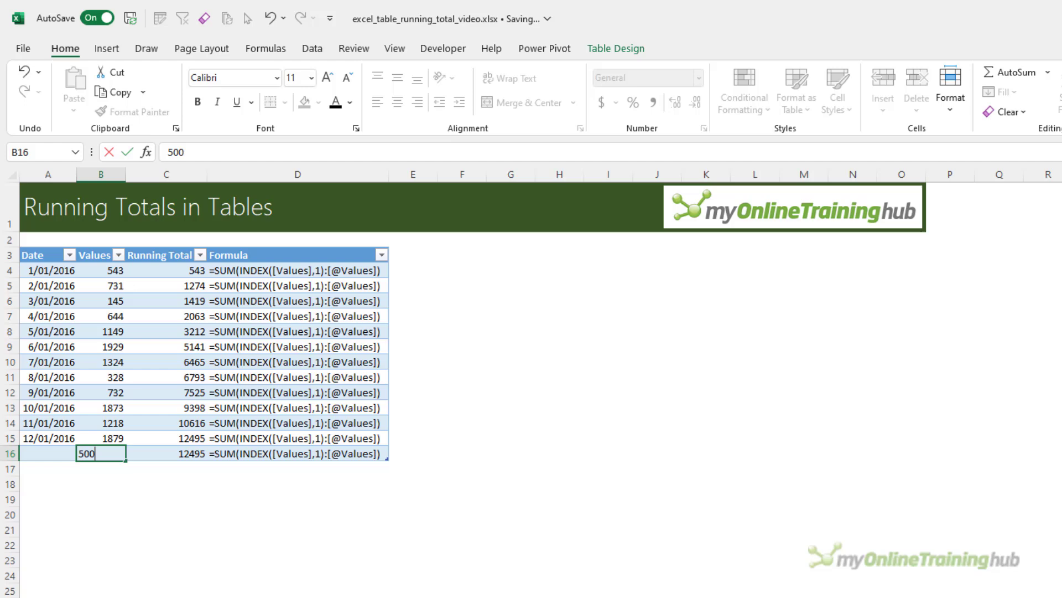
key("Return")
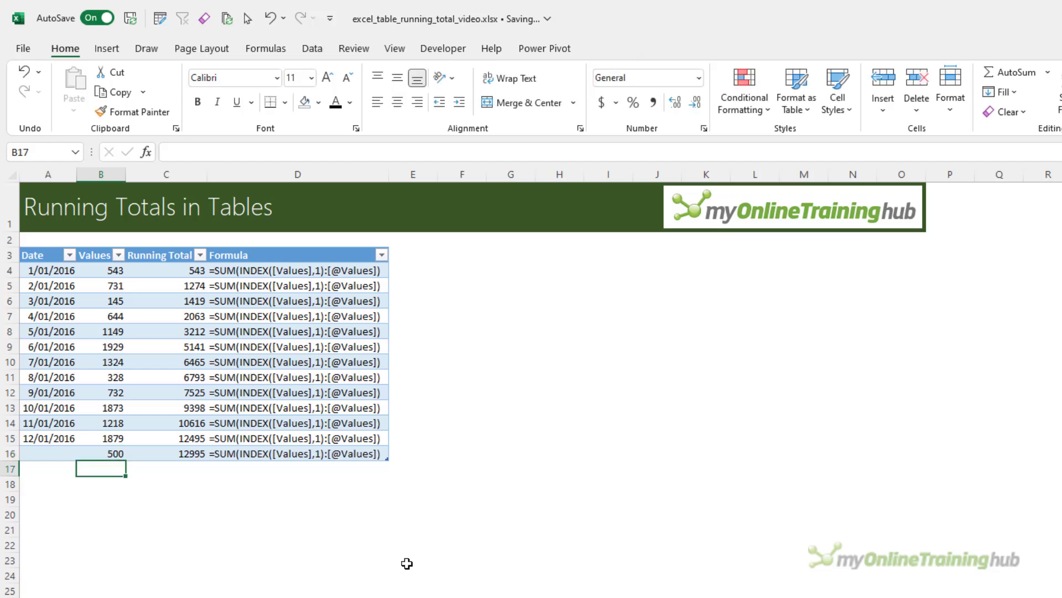
left_click(179, 301)
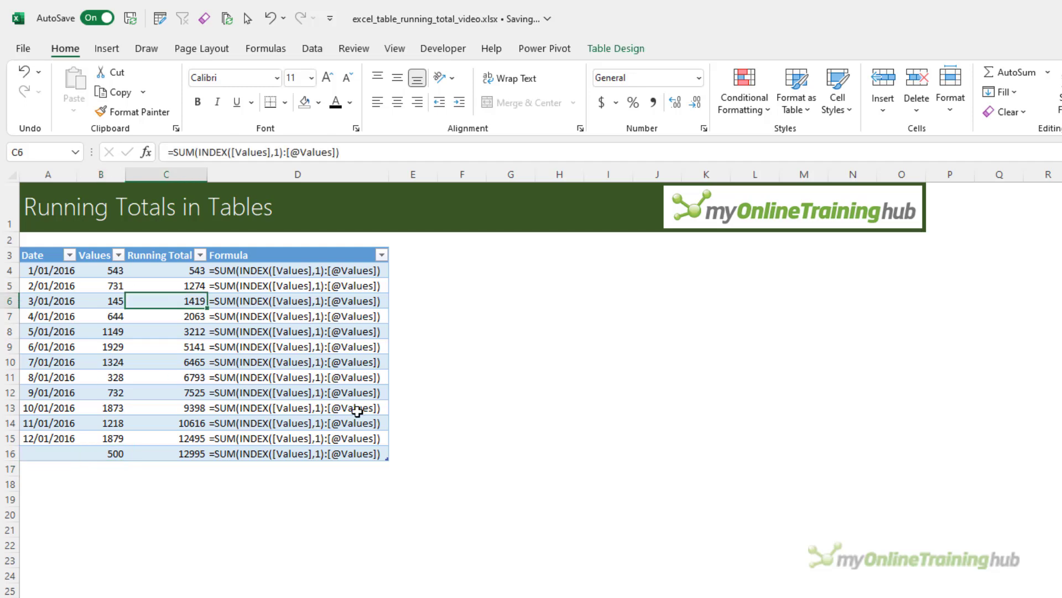
Step: Evaluate C6's formula step by step to SUM($B$4:$B$6) = 1419, then close Evaluate Formula
left_click(246, 42)
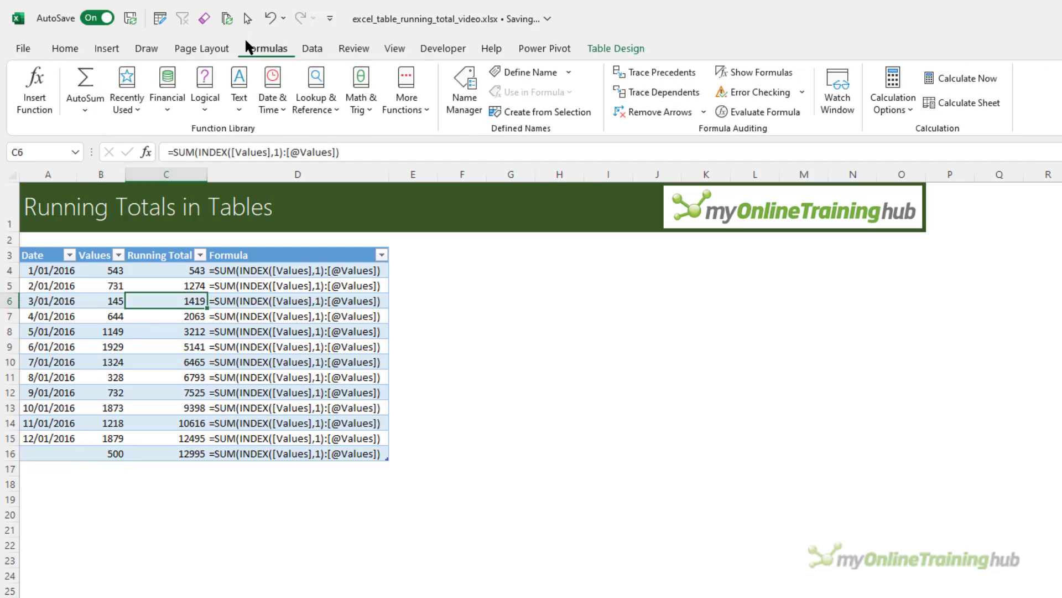
left_click(725, 110)
left_click_drag(706, 412, 380, 247)
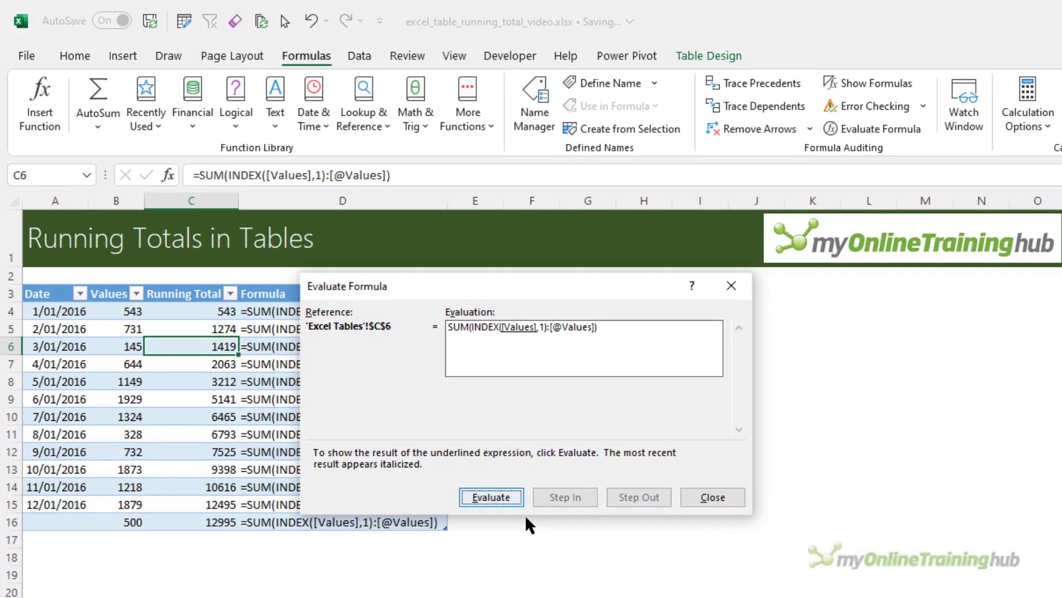
left_click(498, 493)
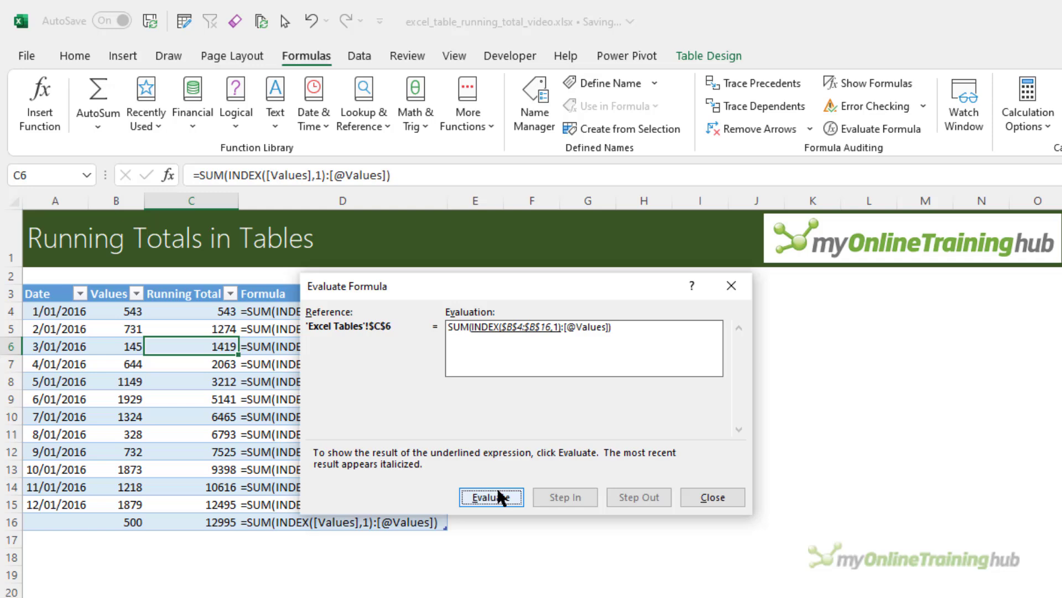
left_click(498, 496)
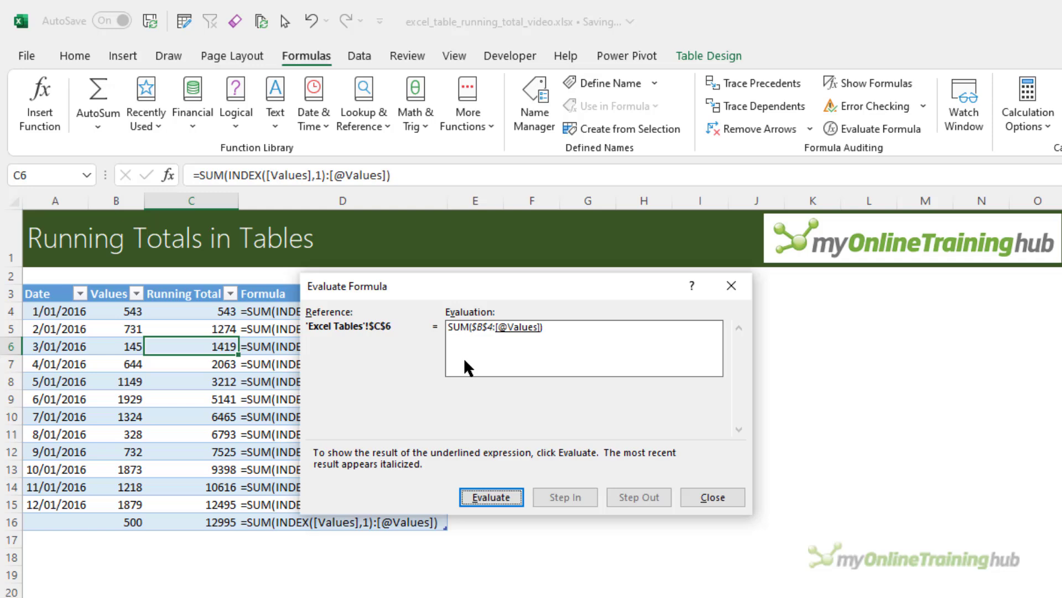
left_click(483, 494)
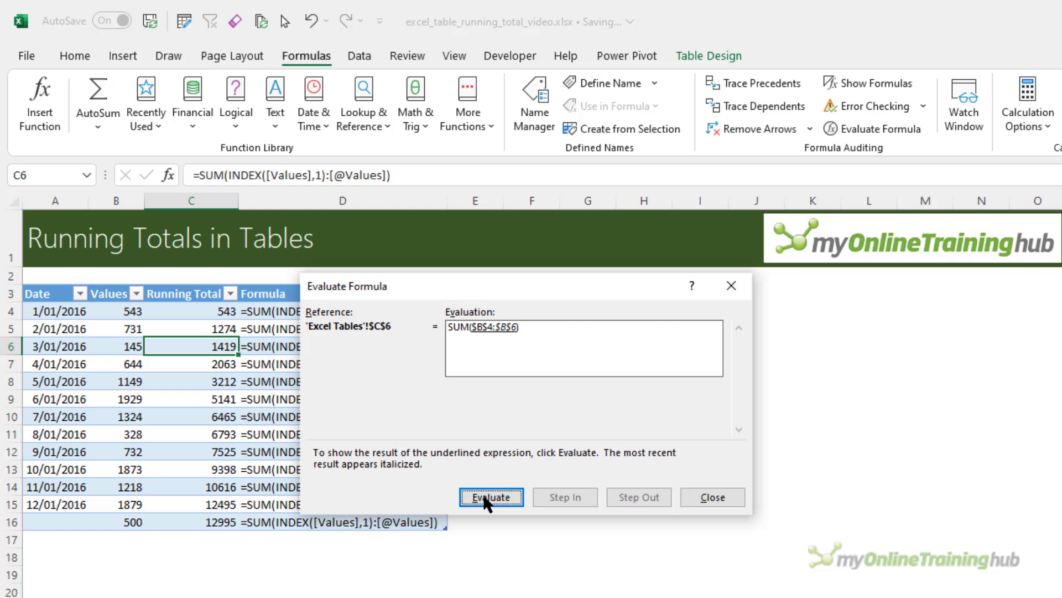
left_click(484, 498)
left_click(483, 496)
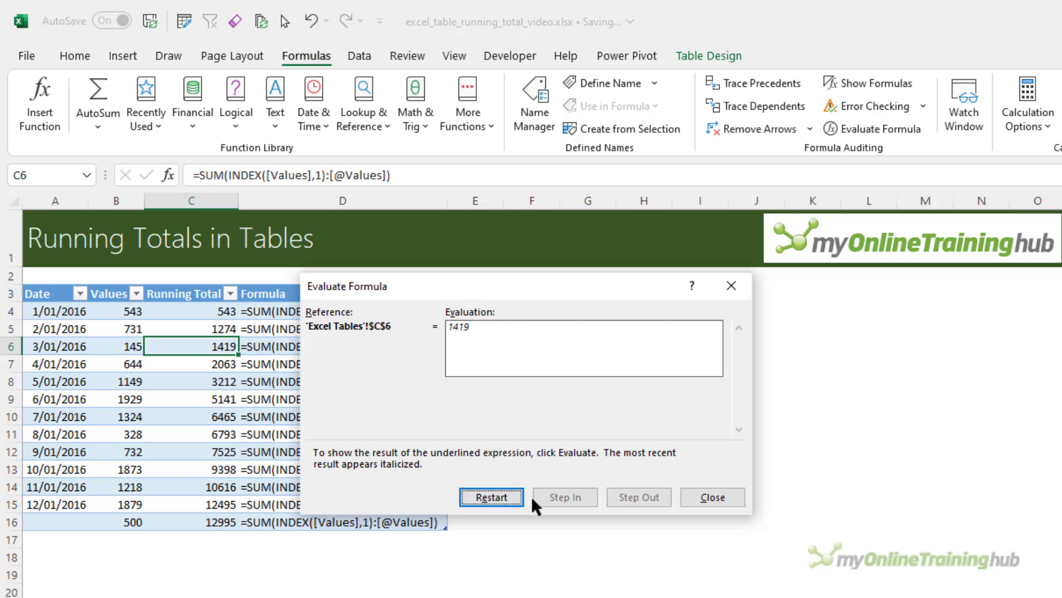
left_click(724, 497)
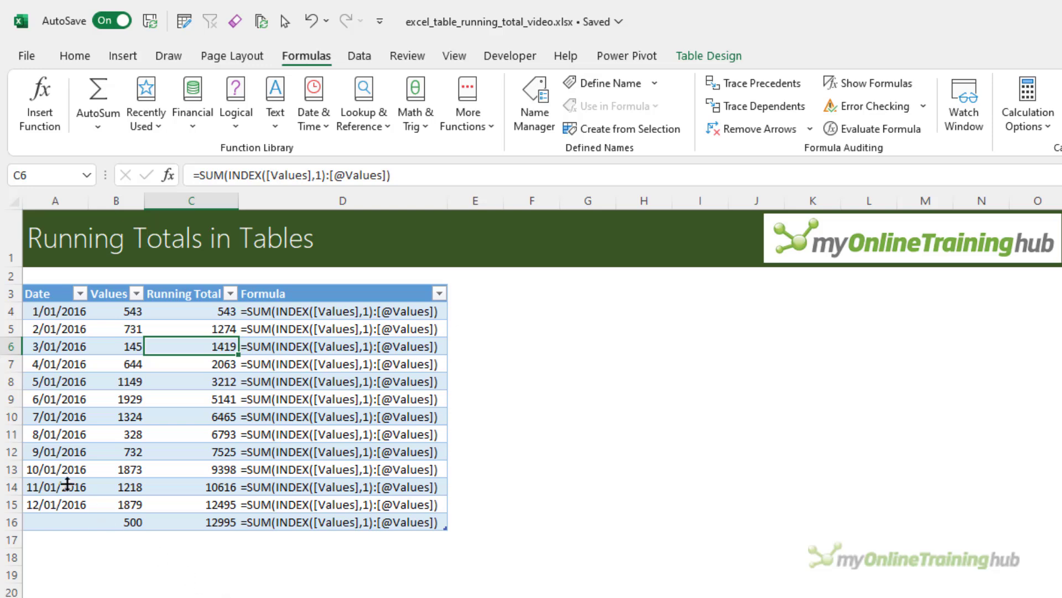
Step: Delete the 9/01/2016 row 12 and insert a blank row there, leaving totals ending at 12263
left_click(15, 452)
key("ctrl+minus")
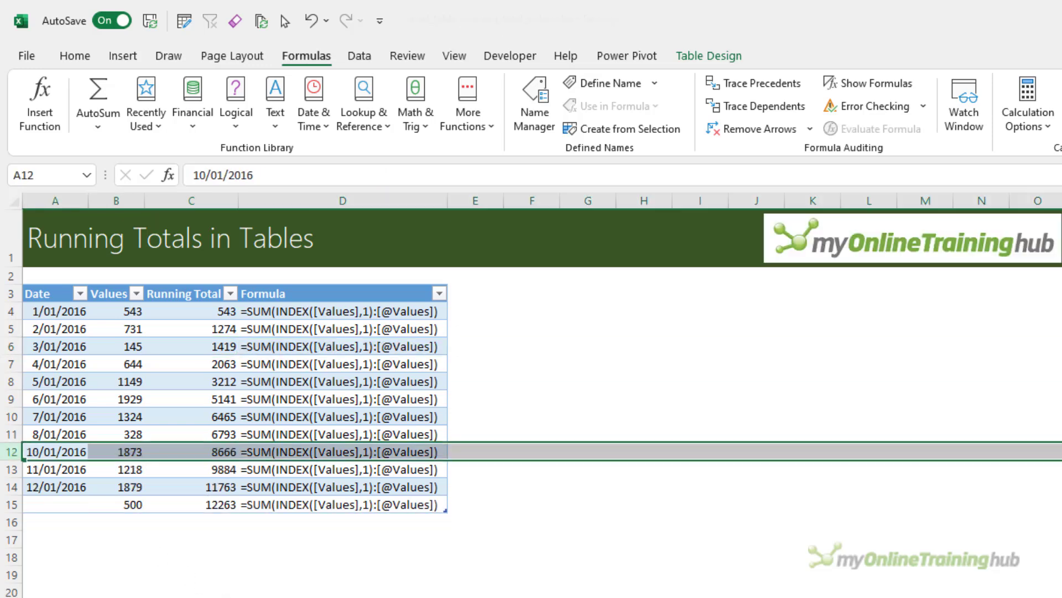
key("ctrl+plus")
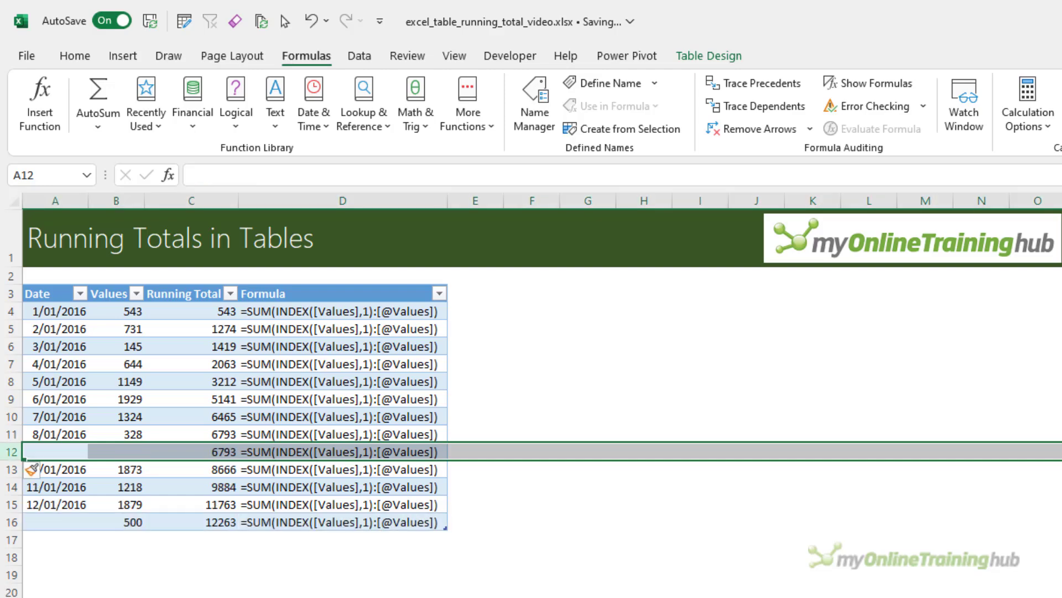